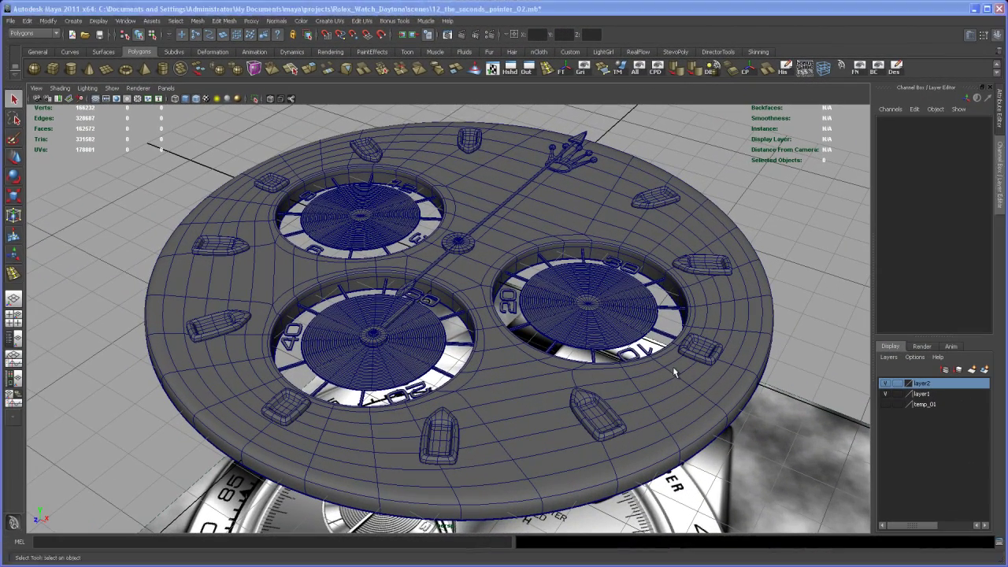
# Hide layer1 and layer2 so that only the watch reference image is displayed
pyautogui.keyDown('alt'); pyautogui.moveTo(709, 432); pyautogui.dragTo(441, 359, button='right'); pyautogui.keyUp('alt')
pyautogui.keyDown('alt'); pyautogui.moveTo(499, 477); pyautogui.dragTo(497, 412, button='middle'); pyautogui.keyUp('alt')
pyautogui.keyDown('alt'); pyautogui.moveTo(498, 412); pyautogui.dragTo(536, 425, button='right'); pyautogui.keyUp('alt')
pyautogui.keyDown('alt'); pyautogui.moveTo(535, 422); pyautogui.dragTo(533, 413); pyautogui.keyUp('alt')
pyautogui.keyDown('alt'); pyautogui.moveTo(526, 405); pyautogui.dragTo(535, 411, button='right'); pyautogui.keyUp('alt')
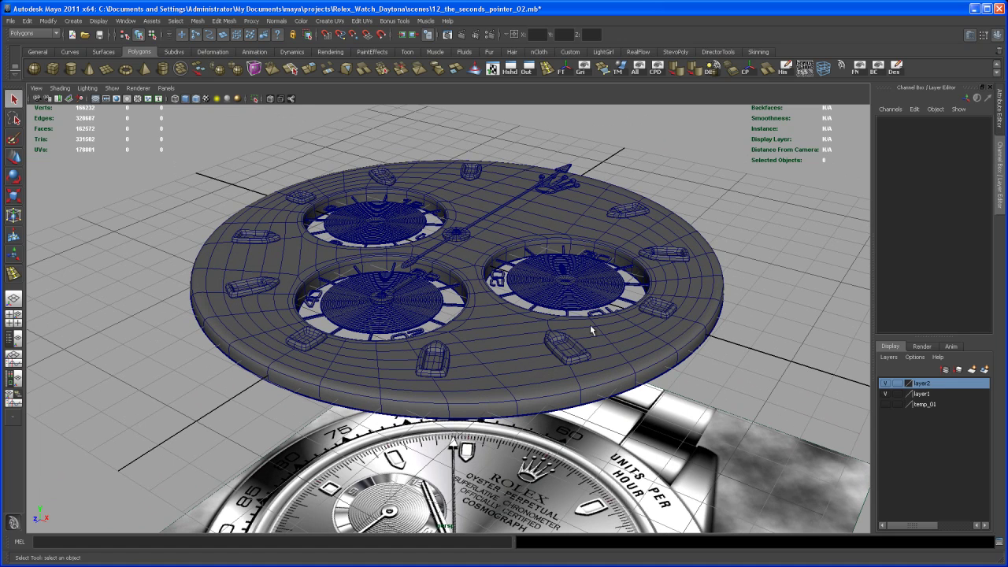
pyautogui.click(886, 394)
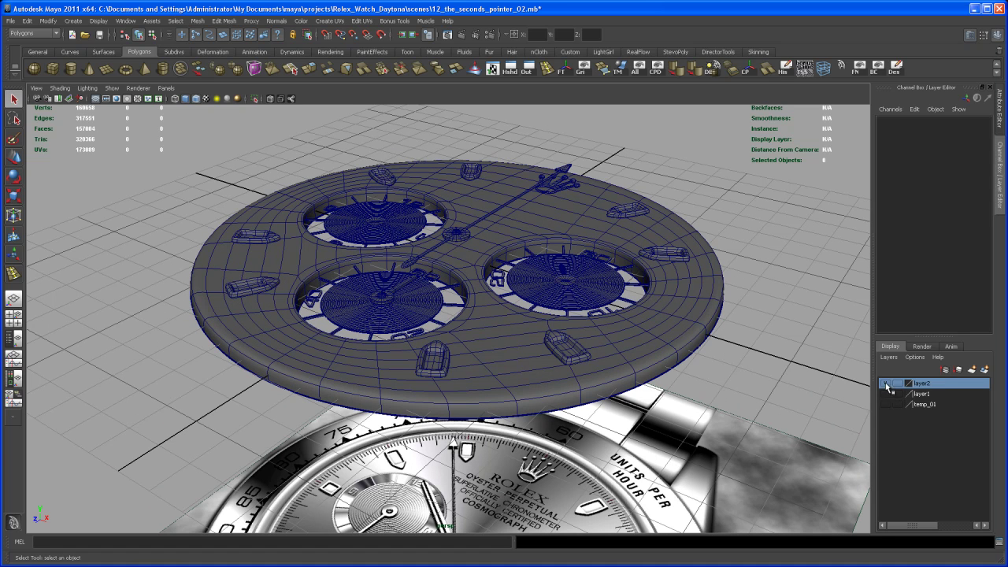
pyautogui.click(886, 383)
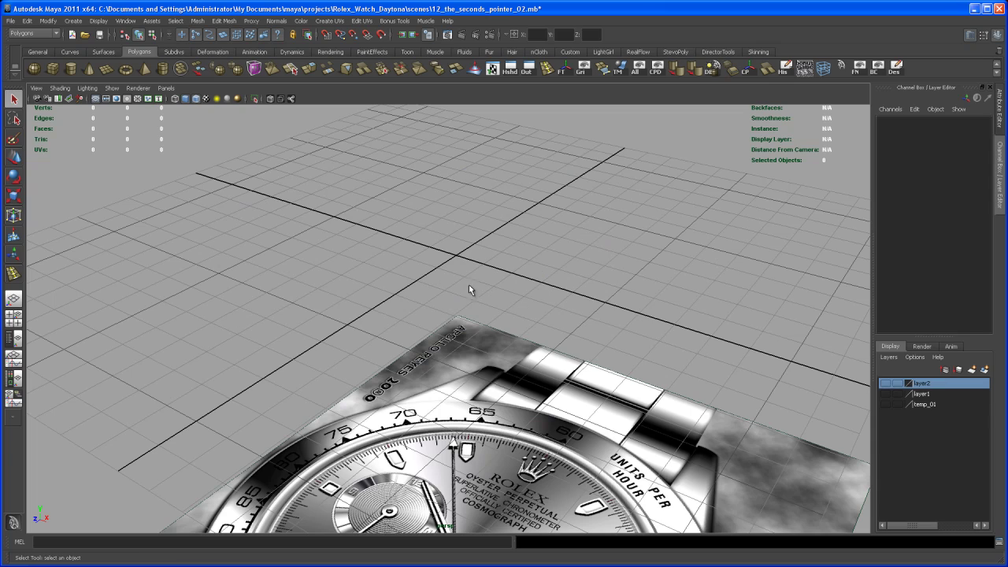
# Examine the hour and minute hands around the dial's centre on the reference image, using the top view
pyautogui.scroll(-2, 566, 302)
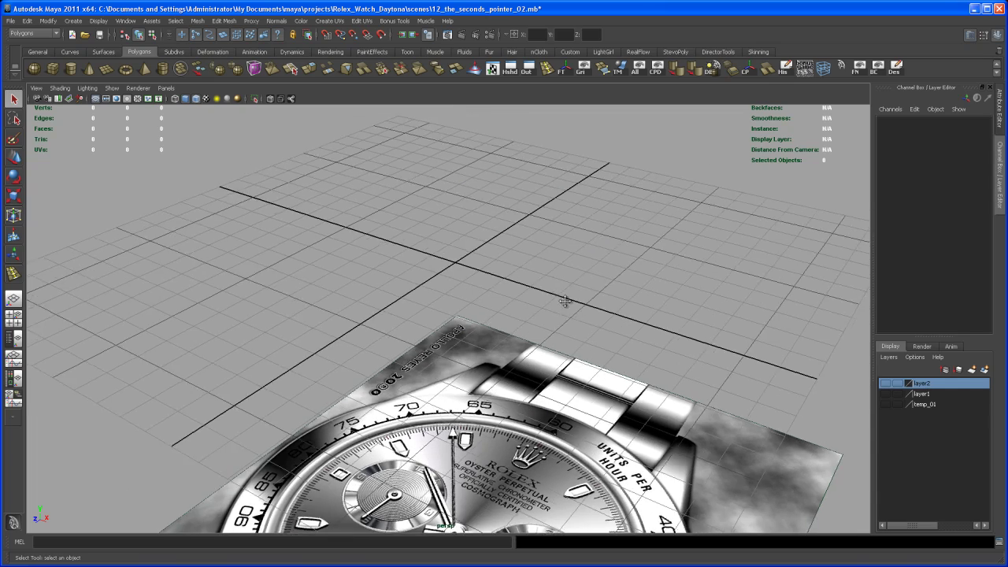
pyautogui.keyDown('alt'); pyautogui.moveTo(567, 301); pyautogui.dragTo(593, 315); pyautogui.keyUp('alt')
pyautogui.moveTo(593, 315)
pyautogui.keyDown('alt'); pyautogui.mouseDown(button='middle')
pyautogui.moveTo(593, 307)
pyautogui.moveTo(598, 316)
pyautogui.moveTo(574, 318)
pyautogui.mouseUp(button='middle'); pyautogui.keyUp('alt')
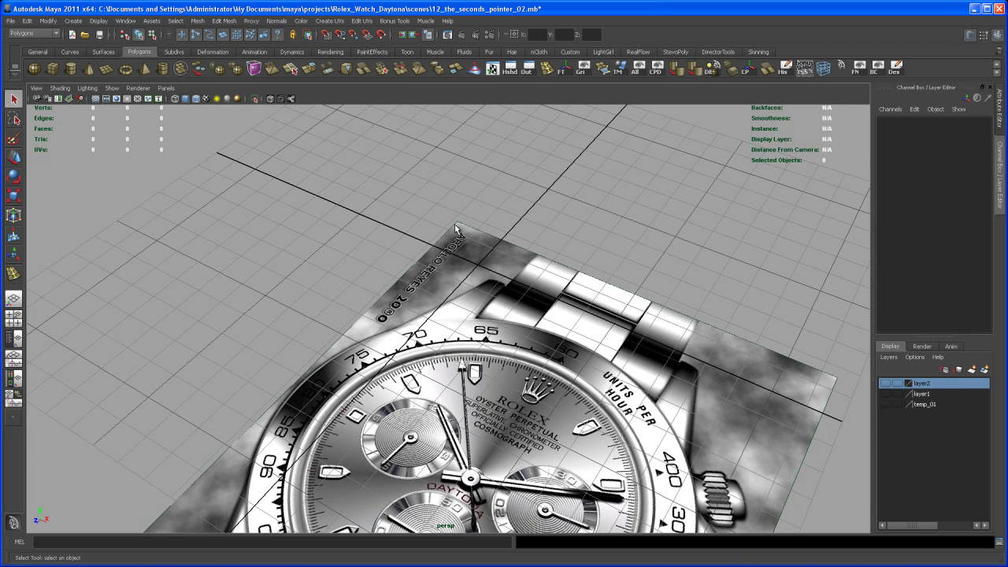
pyautogui.keyDown('alt'); pyautogui.moveTo(455, 229); pyautogui.dragTo(430, 243, button='middle'); pyautogui.keyUp('alt')
pyautogui.press('space')
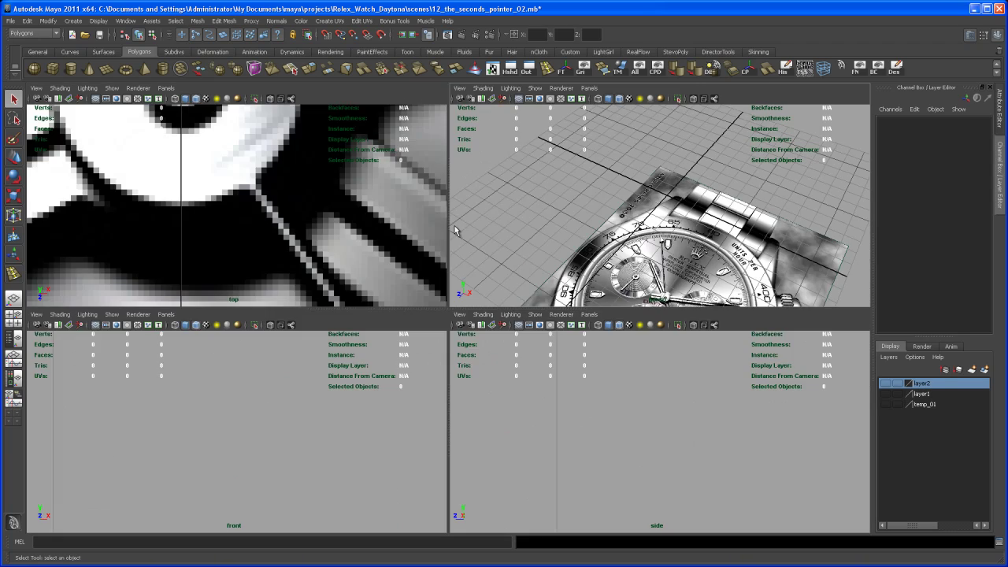
pyautogui.press('space')
pyautogui.scroll(-10, 461, 246)
pyautogui.scroll(2, 566, 315)
pyautogui.keyDown('alt'); pyautogui.moveTo(551, 329); pyautogui.dragTo(561, 379, button='middle'); pyautogui.keyUp('alt')
pyautogui.scroll(3, 562, 380)
pyautogui.keyDown('alt'); pyautogui.moveTo(618, 428); pyautogui.dragTo(520, 517, button='middle'); pyautogui.keyUp('alt')
pyautogui.scroll(2, 580, 477)
pyautogui.scroll(-14, 469, 384)
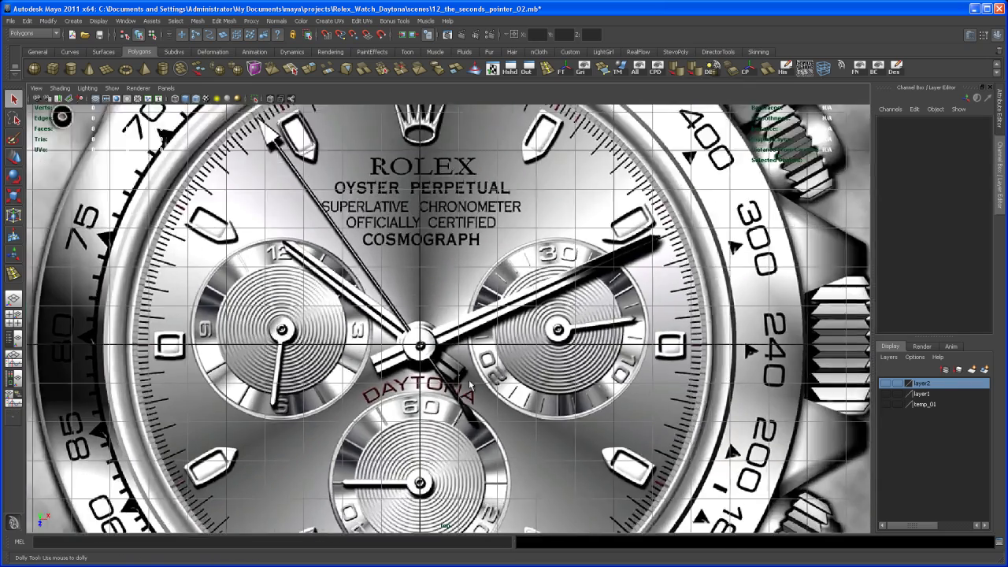
pyautogui.keyDown('alt'); pyautogui.moveTo(468, 380); pyautogui.dragTo(573, 274, button='right'); pyautogui.keyUp('alt')
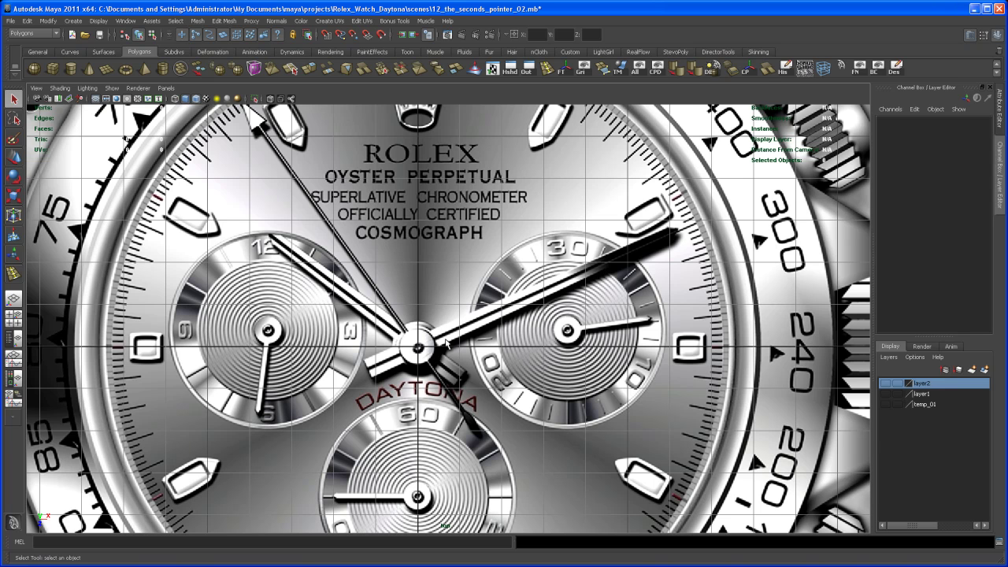
pyautogui.keyDown('alt'); pyautogui.moveTo(446, 342); pyautogui.dragTo(536, 337, button='right'); pyautogui.keyUp('alt')
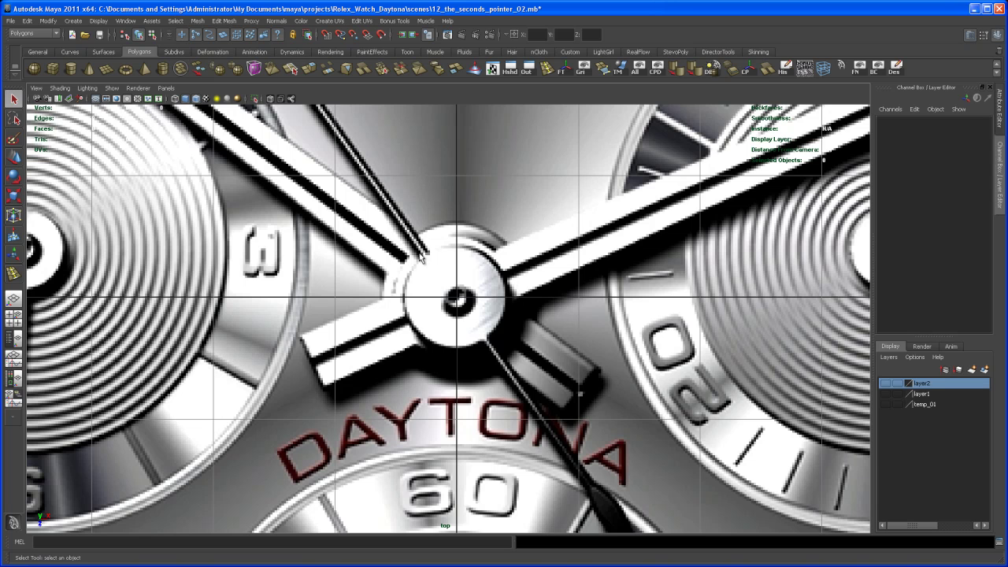
pyautogui.keyDown('alt'); pyautogui.moveTo(543, 266); pyautogui.dragTo(459, 315, button='right'); pyautogui.keyUp('alt')
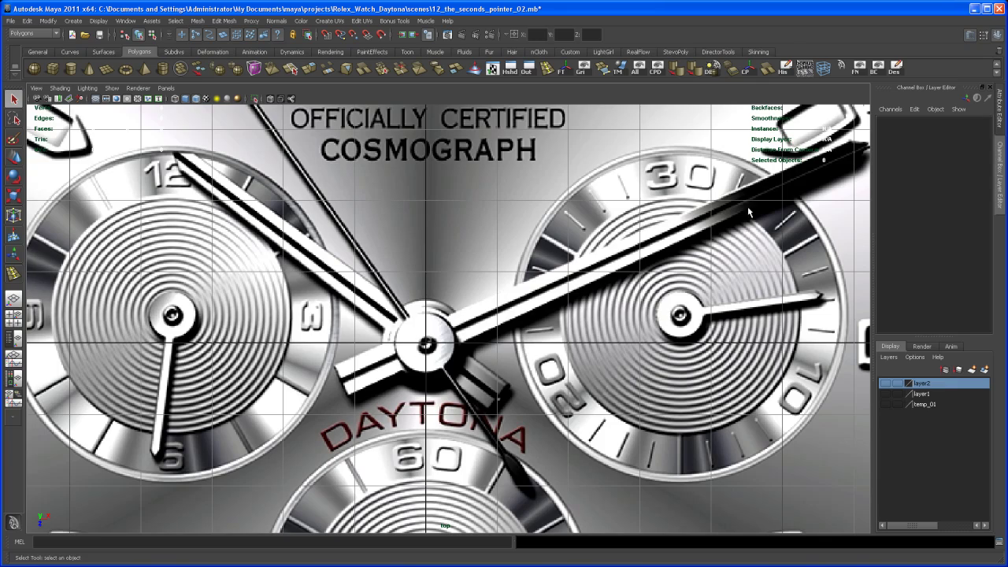
pyautogui.keyDown('alt'); pyautogui.moveTo(748, 211); pyautogui.dragTo(627, 251, button='right'); pyautogui.keyUp('alt')
pyautogui.keyDown('alt'); pyautogui.moveTo(416, 238); pyautogui.dragTo(470, 223, button='middle'); pyautogui.keyUp('alt')
pyautogui.keyDown('alt'); pyautogui.moveTo(470, 222); pyautogui.dragTo(553, 292, button='right'); pyautogui.keyUp('alt')
pyautogui.keyDown('alt'); pyautogui.moveTo(553, 292); pyautogui.dragTo(514, 292, button='middle'); pyautogui.keyUp('alt')
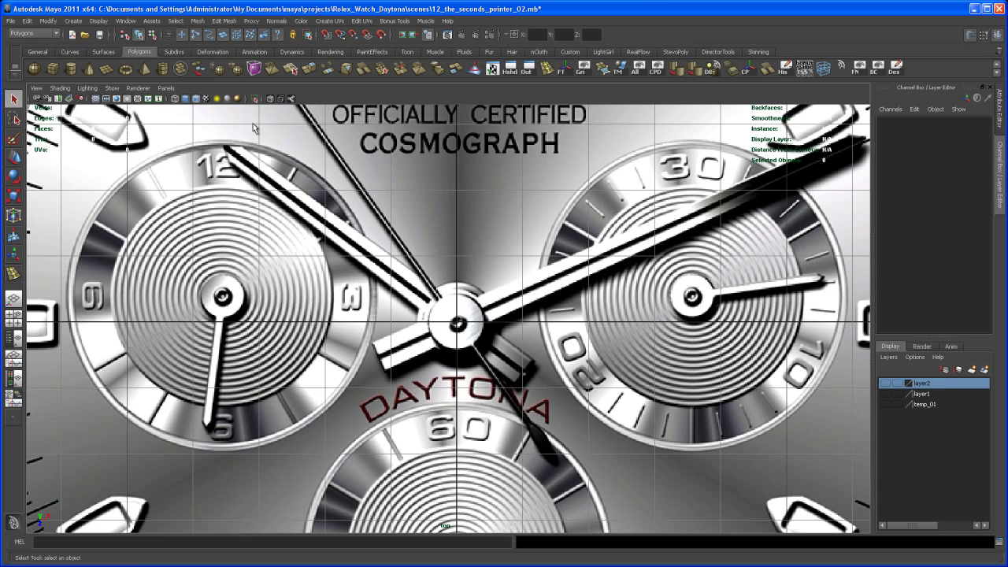
# Create a polygon plane at the origin and set its width to 5 in the perspective view
pyautogui.click(108, 68)
pyautogui.keyDown('alt'); pyautogui.moveTo(494, 284); pyautogui.dragTo(535, 316, button='right'); pyautogui.keyUp('alt')
pyautogui.press('space')
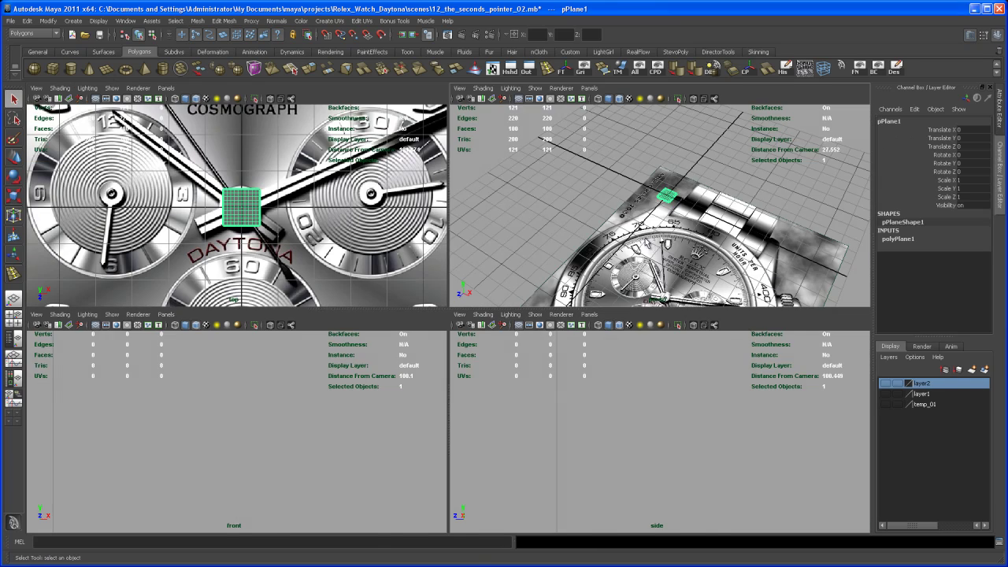
pyautogui.press('space')
pyautogui.keyDown('alt'); pyautogui.moveTo(631, 272); pyautogui.dragTo(703, 386, button='right'); pyautogui.keyUp('alt')
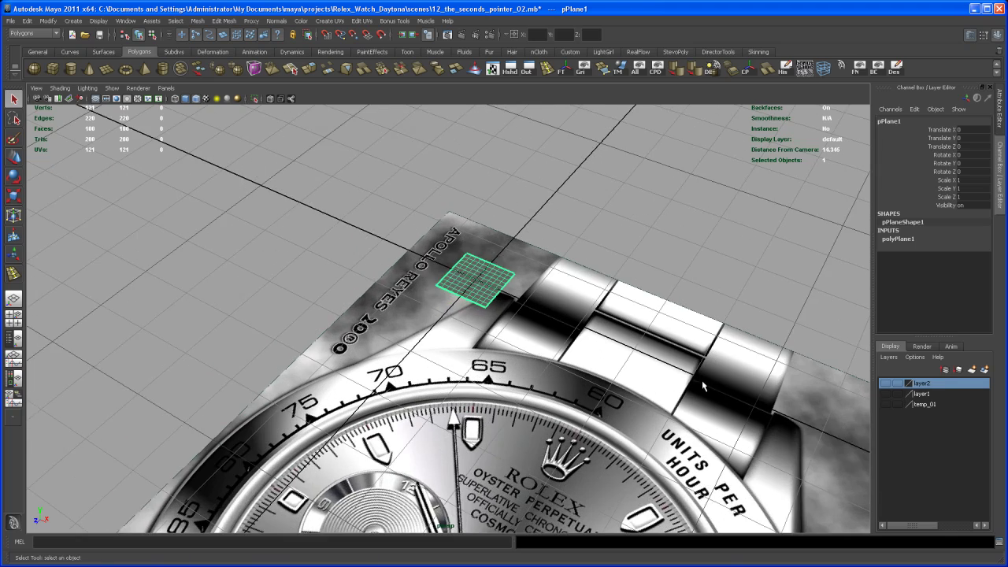
pyautogui.keyDown('alt'); pyautogui.moveTo(642, 351); pyautogui.dragTo(546, 391, button='middle'); pyautogui.keyUp('alt')
pyautogui.keyDown('alt'); pyautogui.moveTo(547, 391); pyautogui.dragTo(830, 312, button='right'); pyautogui.keyUp('alt')
pyautogui.keyDown('alt'); pyautogui.moveTo(830, 313); pyautogui.dragTo(879, 286, button='middle'); pyautogui.keyUp('alt')
pyautogui.click(914, 239)
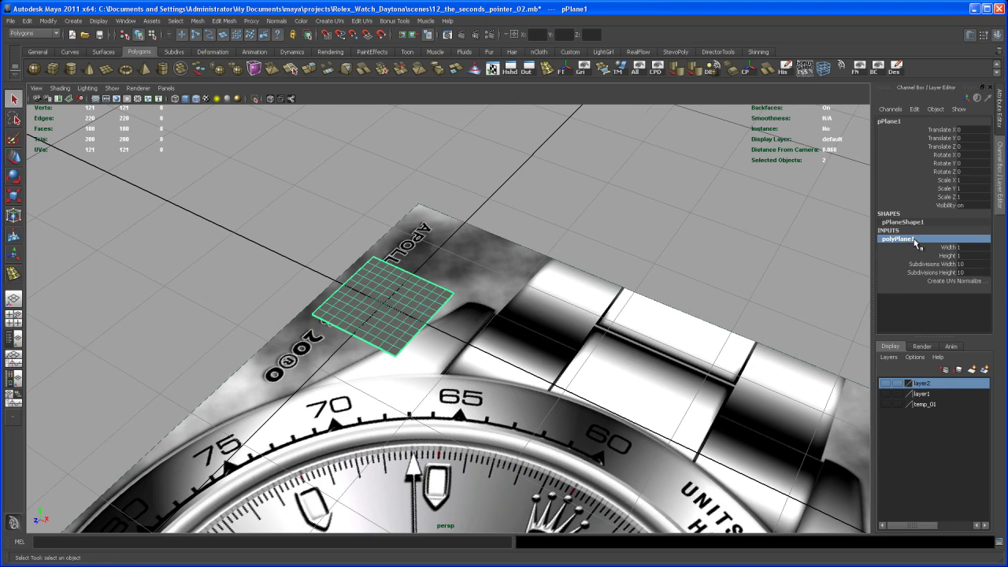
pyautogui.click(964, 248)
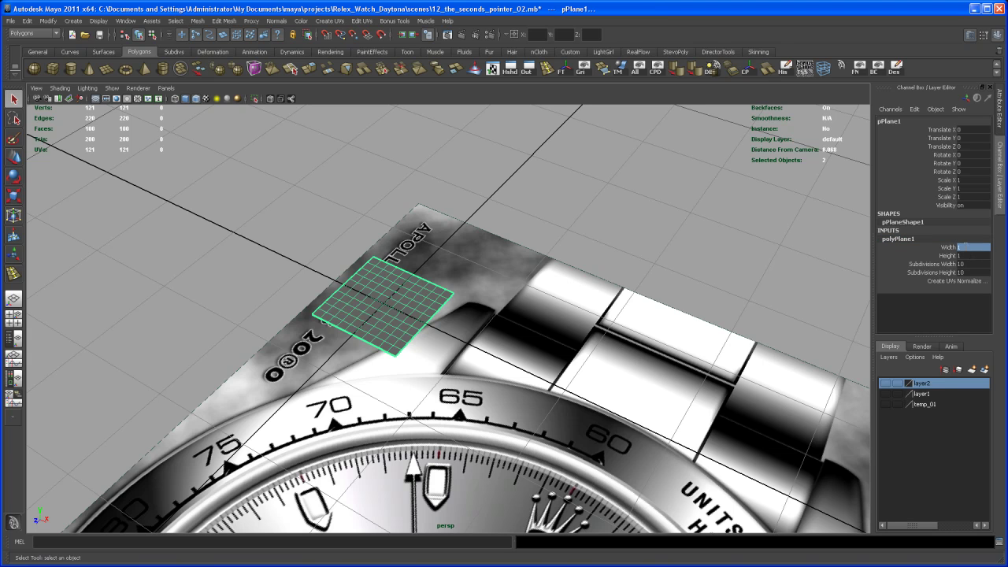
pyautogui.press('Return')
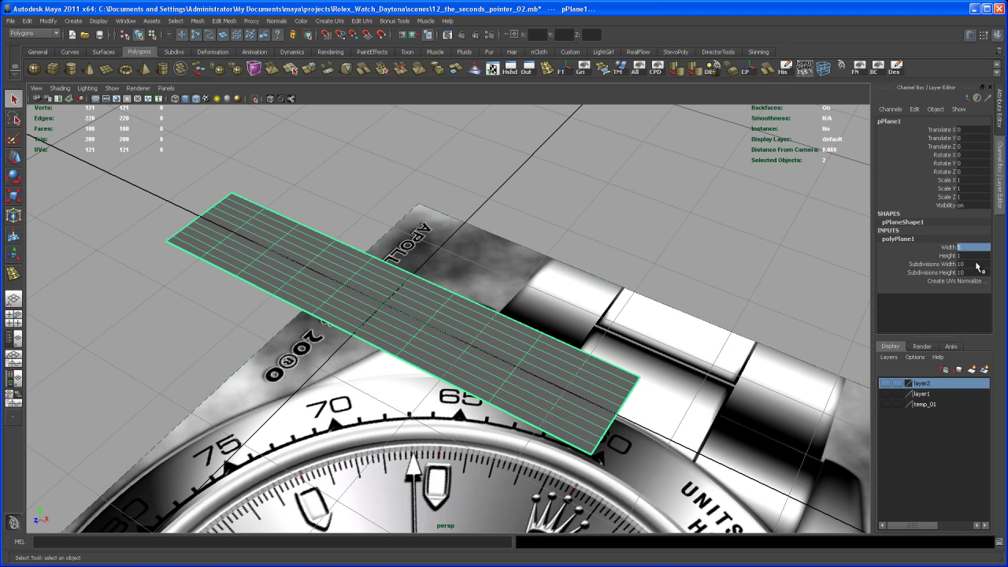
# Set the plane's width subdivisions to 5 and its height subdivisions to 1
pyautogui.click(976, 265)
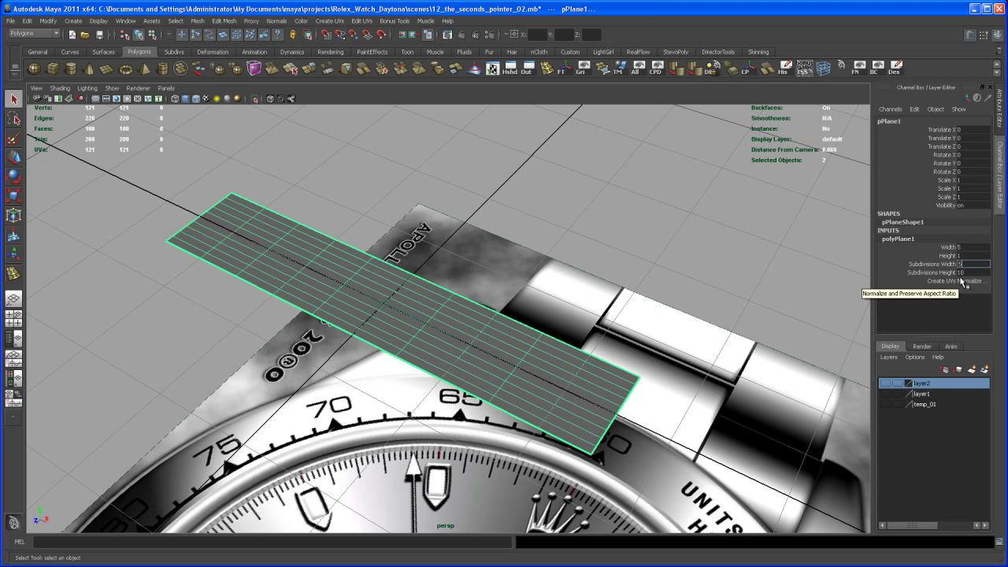
pyautogui.press('Return')
pyautogui.click(971, 272)
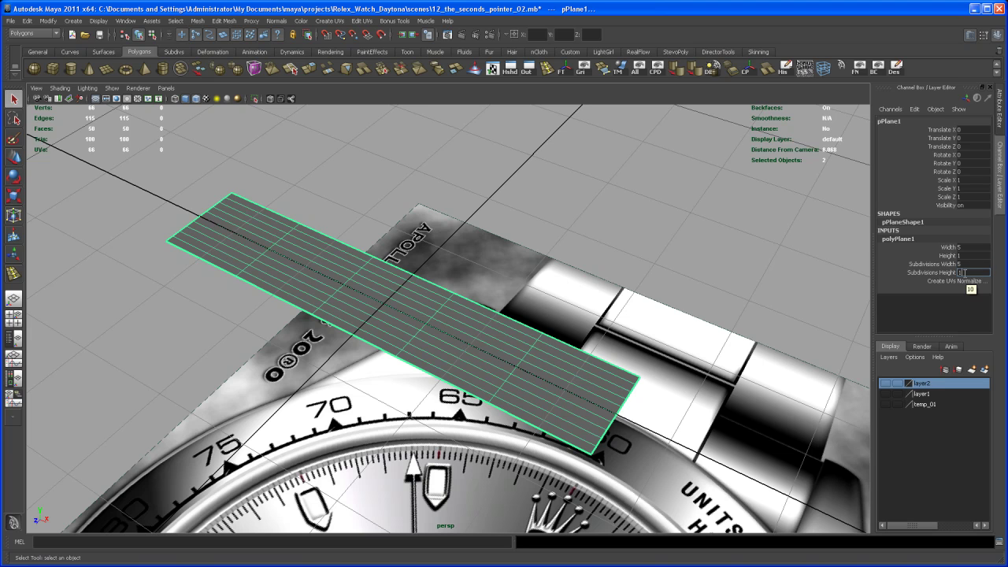
pyautogui.press('Return')
pyautogui.keyDown('alt'); pyautogui.moveTo(569, 306); pyautogui.dragTo(599, 293, button='middle'); pyautogui.keyUp('alt')
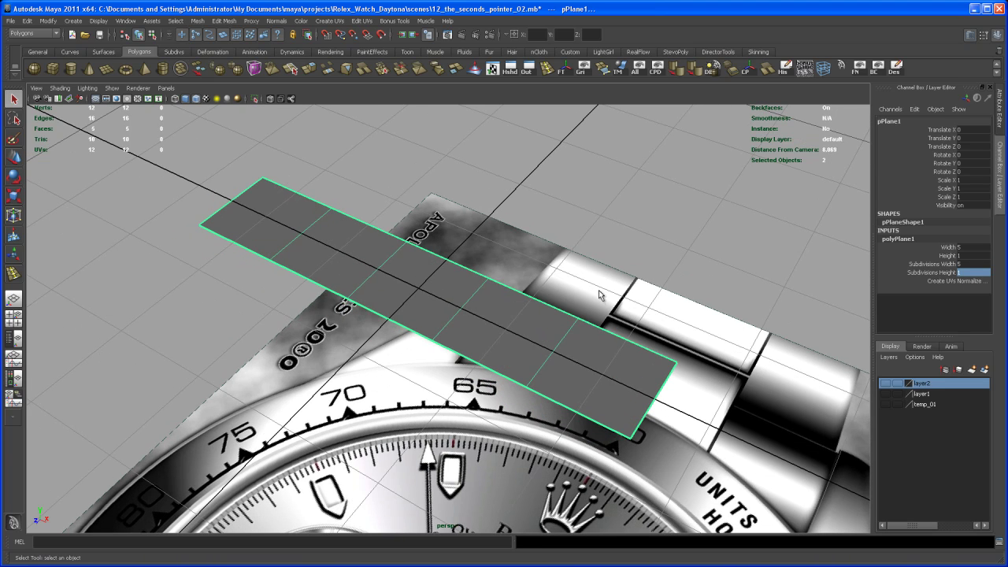
# Rotate the plane upright by setting its X rotation to -90
pyautogui.press('e')
pyautogui.keyDown('alt'); pyautogui.moveTo(455, 309); pyautogui.dragTo(462, 309); pyautogui.keyUp('alt')
pyautogui.moveTo(377, 280); pyautogui.dragTo(416, 235)
pyautogui.click(981, 155)
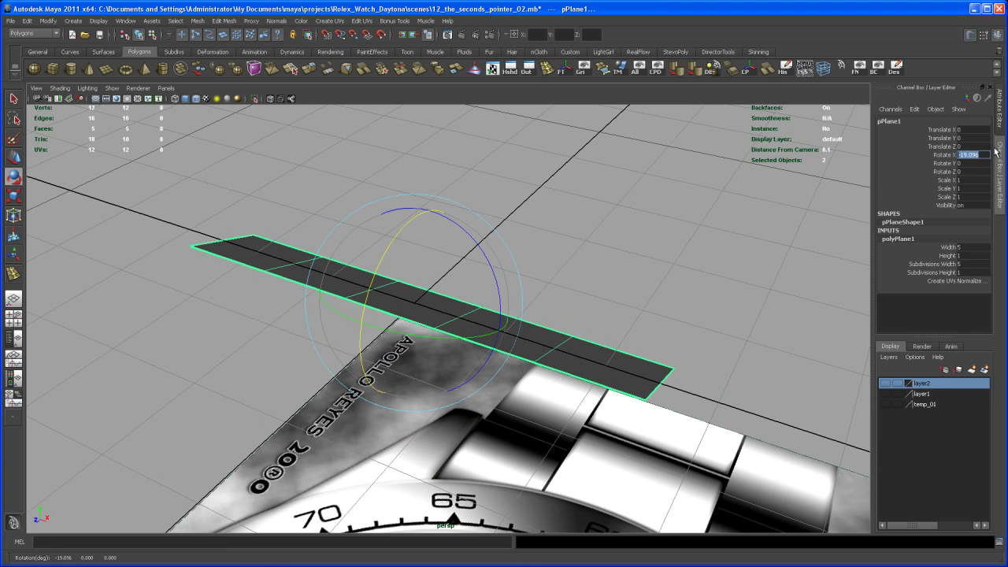
pyautogui.press('Return')
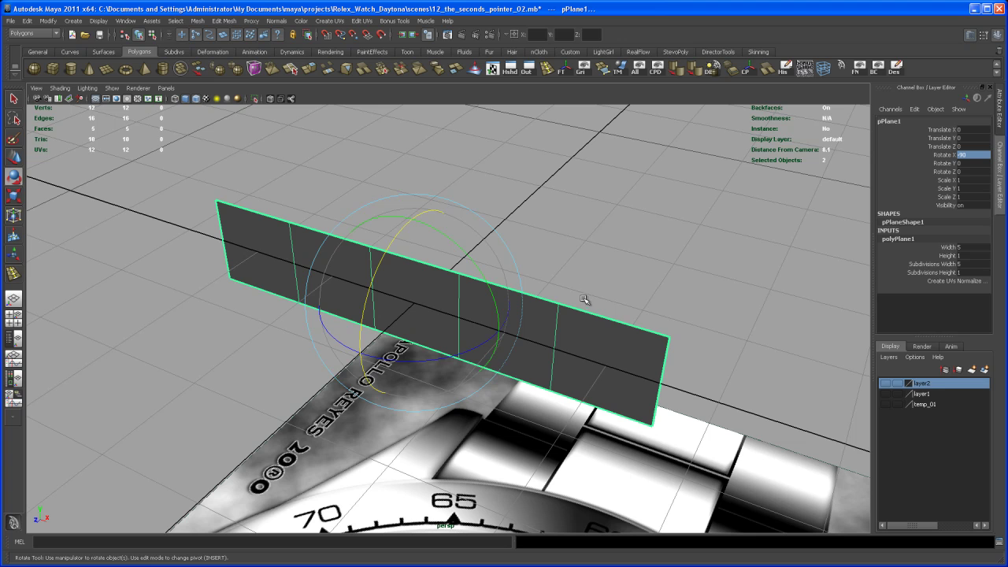
# Raise the upright plane above the grid to a Y translation of about 1.54
pyautogui.press('q')
pyautogui.keyDown('alt'); pyautogui.moveTo(522, 328); pyautogui.dragTo(555, 308); pyautogui.keyUp('alt')
pyautogui.keyDown('alt'); pyautogui.moveTo(556, 308); pyautogui.dragTo(479, 341, button='right'); pyautogui.keyUp('alt')
pyautogui.press('w')
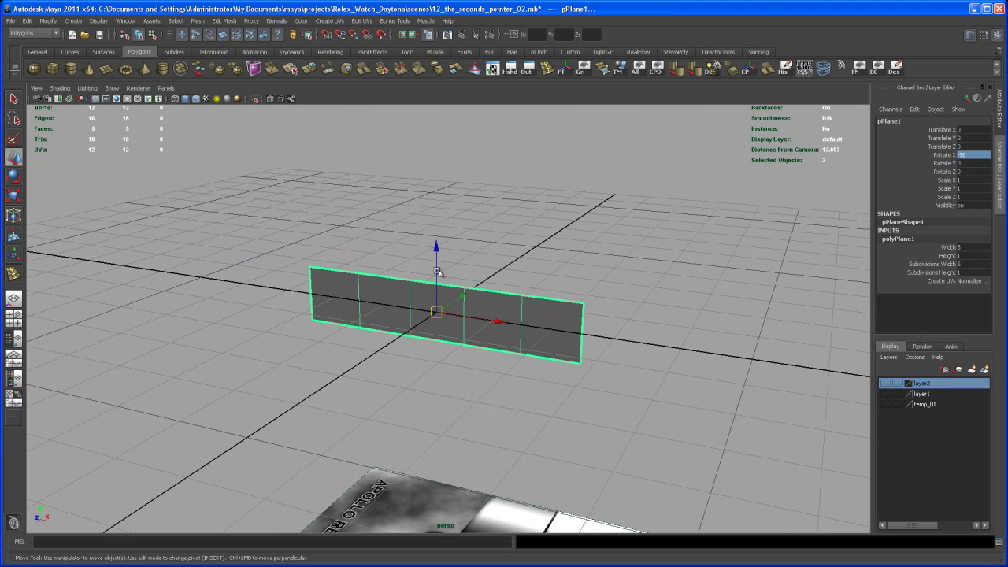
pyautogui.moveTo(437, 272); pyautogui.dragTo(438, 183)
pyautogui.keyDown('alt'); pyautogui.moveTo(472, 284); pyautogui.dragTo(543, 368, button='right'); pyautogui.keyUp('alt')
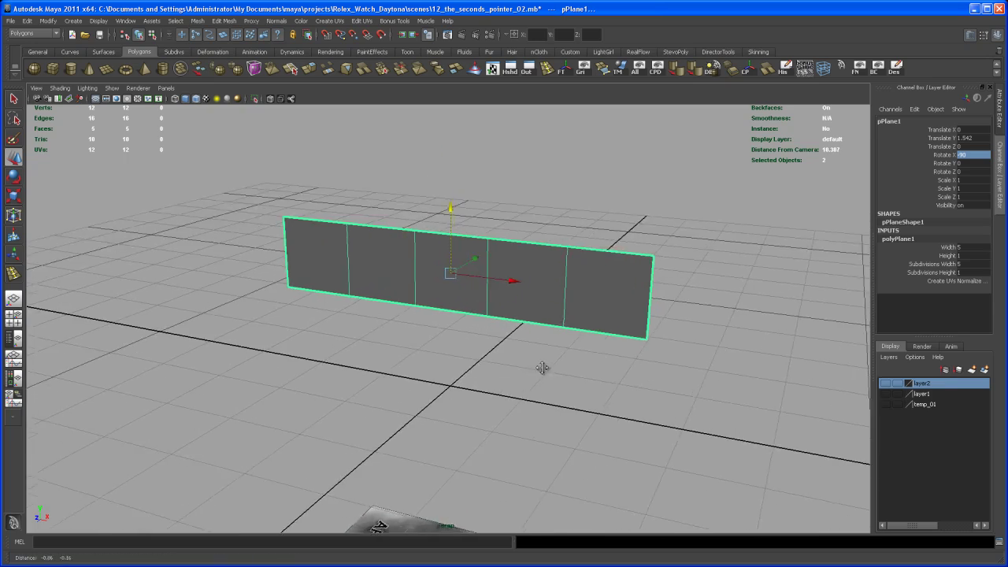
pyautogui.keyDown('alt'); pyautogui.moveTo(543, 367); pyautogui.dragTo(541, 393); pyautogui.keyUp('alt')
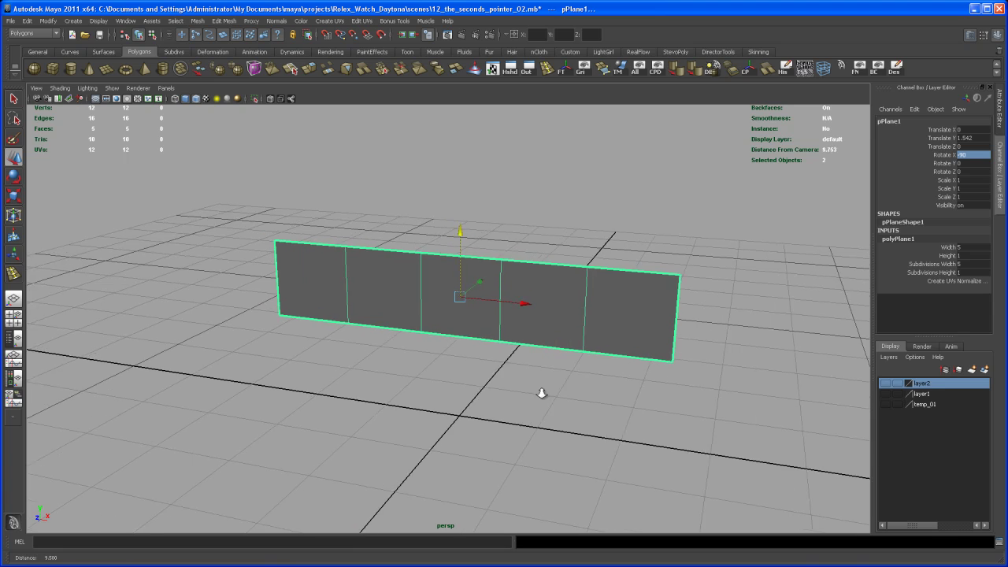
pyautogui.keyDown('alt'); pyautogui.moveTo(542, 393); pyautogui.dragTo(559, 397, button='right'); pyautogui.keyUp('alt')
# Split the plane's middle section with a vertical edge loop through the centre
pyautogui.moveTo(488, 256); pyautogui.dragTo(489, 232, button='right')
pyautogui.click(481, 243)
pyautogui.keyDown('alt'); pyautogui.moveTo(480, 272); pyautogui.dragTo(495, 274, button='middle'); pyautogui.keyUp('alt')
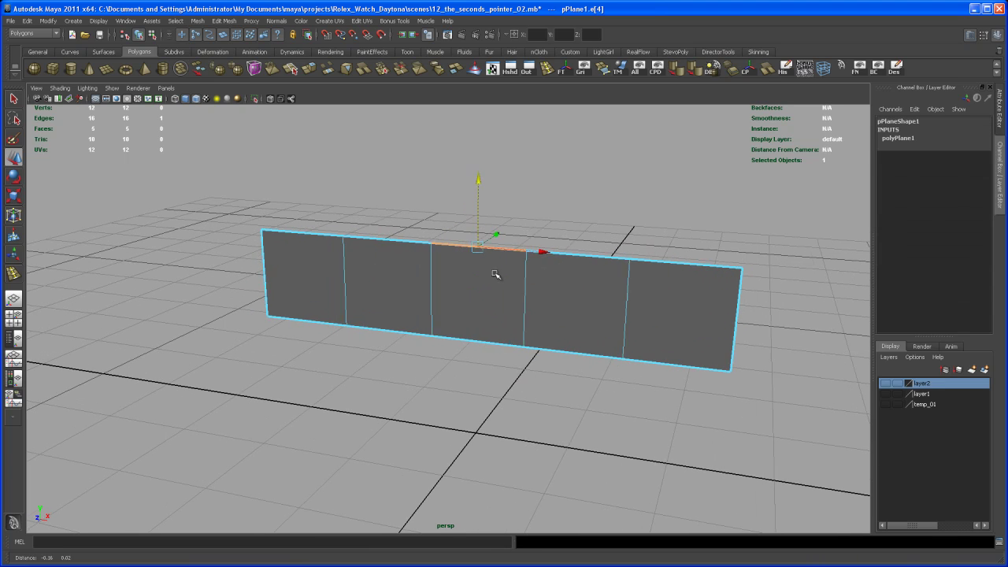
pyautogui.keyDown('ctrl'); pyautogui.moveTo(482, 248); pyautogui.dragTo(481, 280, button='right'); pyautogui.keyUp('ctrl')
pyautogui.keyDown('alt'); pyautogui.moveTo(504, 330); pyautogui.dragTo(446, 289); pyautogui.keyUp('alt')
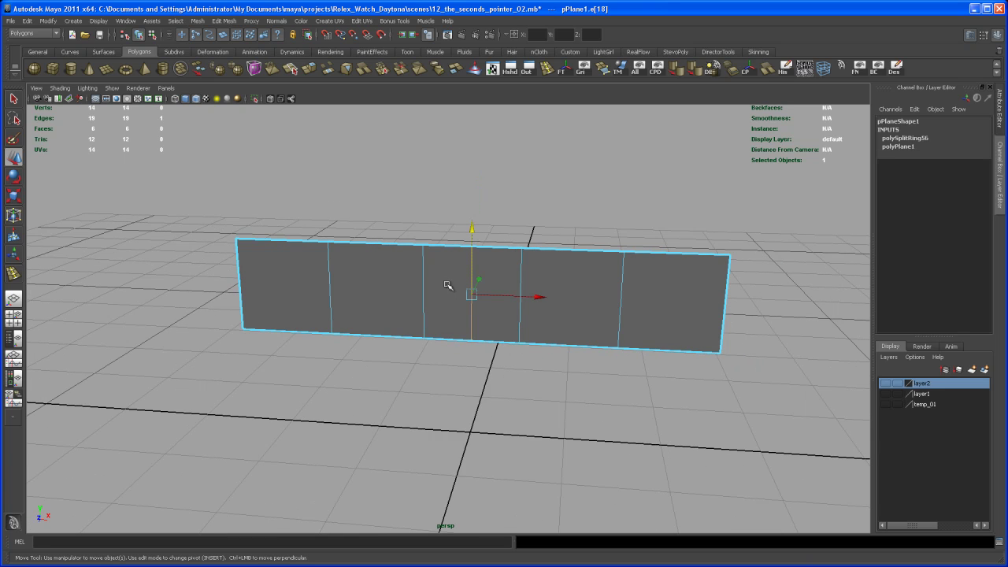
# Delete the faces on one side of the new centre edge, keeping half of the plane
pyautogui.moveTo(446, 285); pyautogui.dragTo(445, 311, button='right')
pyautogui.moveTo(205, 201); pyautogui.dragTo(440, 378)
pyautogui.press('Delete')
pyautogui.keyDown('alt'); pyautogui.moveTo(582, 375); pyautogui.dragTo(523, 322); pyautogui.keyUp('alt')
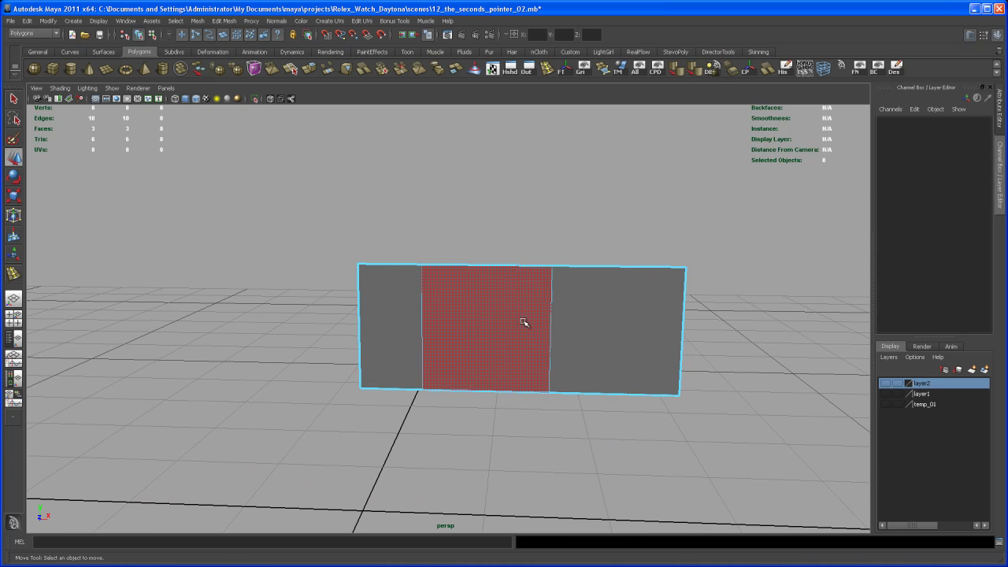
# Extrude the upper edges of the two full-width sections straight up to add a second row of faces
pyautogui.moveTo(523, 322); pyautogui.dragTo(512, 286, button='right')
pyautogui.click(512, 283)
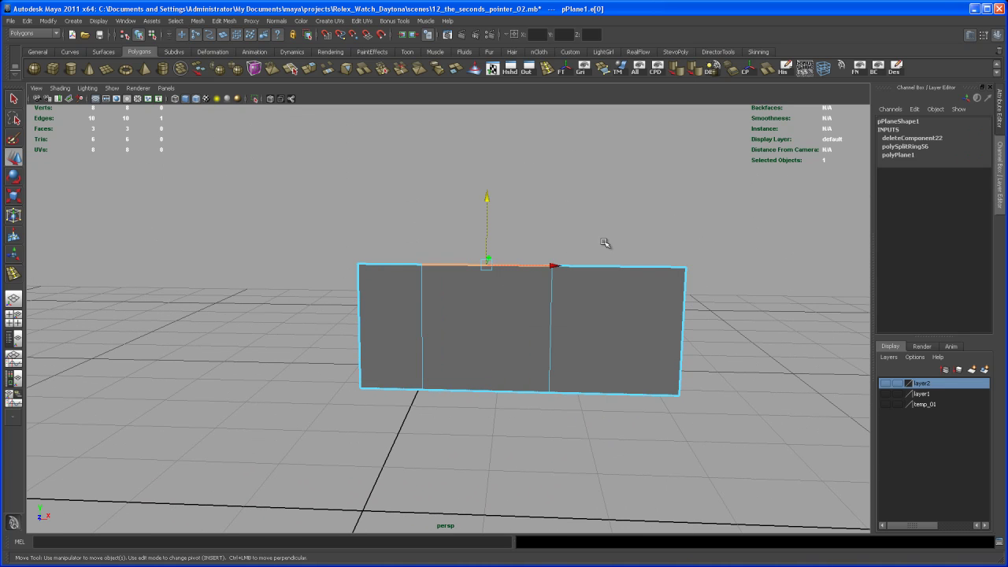
pyautogui.keyDown('shift'); pyautogui.moveTo(617, 286); pyautogui.dragTo(616, 286); pyautogui.keyUp('shift')
pyautogui.keyDown('alt'); pyautogui.moveTo(610, 282); pyautogui.dragTo(584, 281); pyautogui.keyUp('alt')
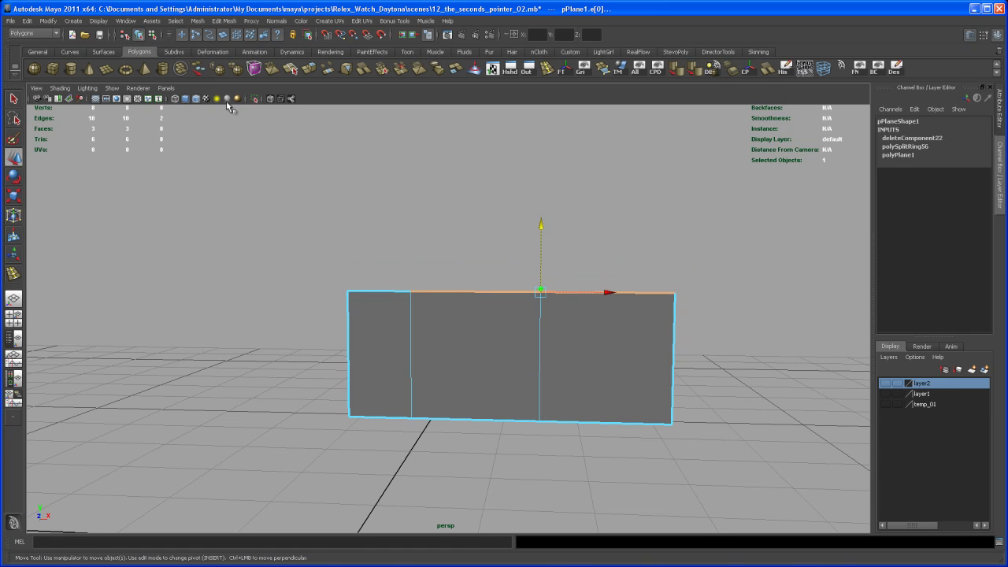
pyautogui.click(310, 69)
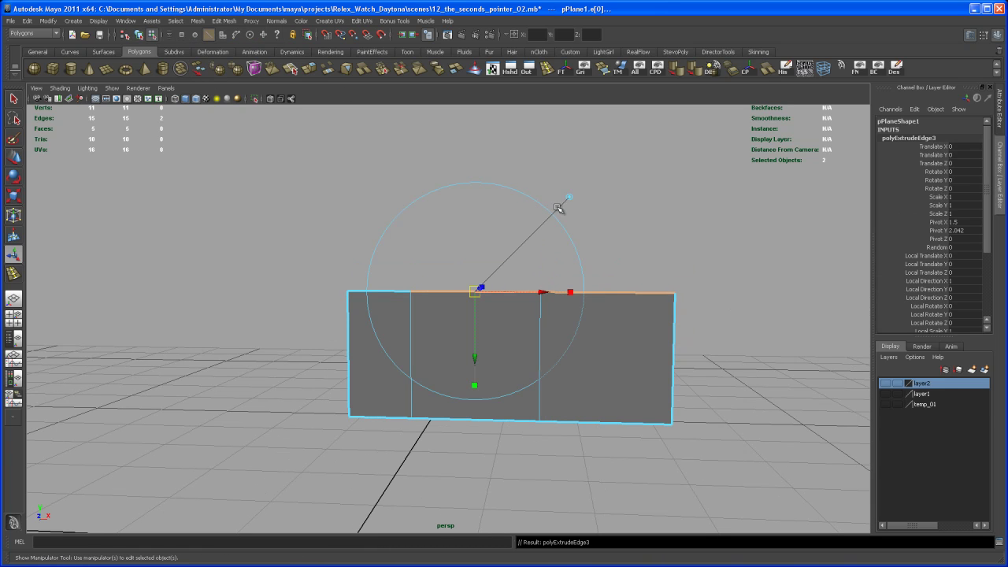
pyautogui.press('w')
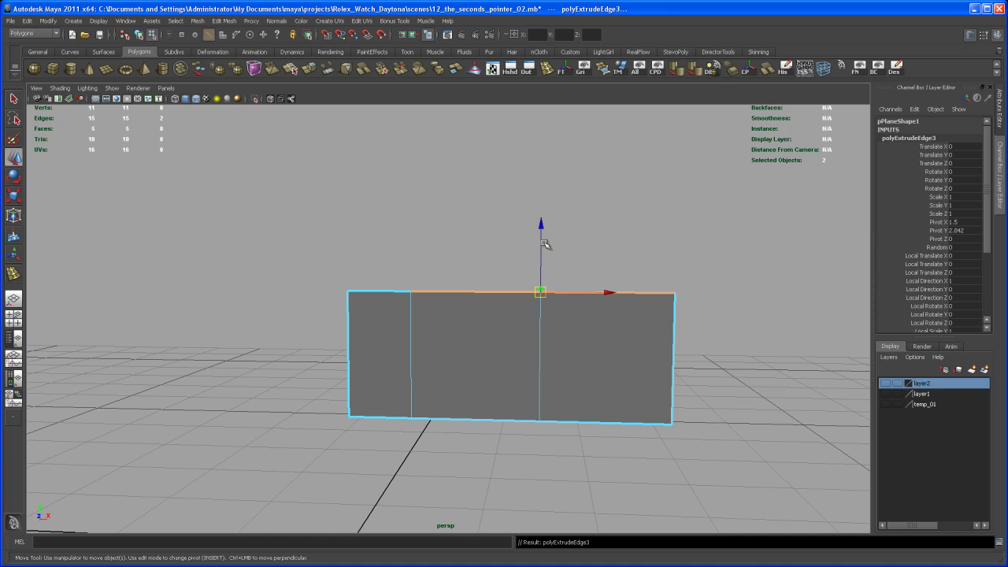
pyautogui.moveTo(541, 243); pyautogui.dragTo(539, 123)
pyautogui.keyDown('alt'); pyautogui.moveTo(543, 170); pyautogui.dragTo(522, 241, button='middle'); pyautogui.keyUp('alt')
pyautogui.keyDown('alt'); pyautogui.moveTo(522, 275); pyautogui.dragTo(535, 281, button='right'); pyautogui.keyUp('alt')
pyautogui.keyDown('alt'); pyautogui.moveTo(535, 281); pyautogui.dragTo(521, 249, button='middle'); pyautogui.keyUp('alt')
pyautogui.moveTo(518, 170); pyautogui.dragTo(520, 187)
# Lower the two upper vertices at the plane's outer end to slope the profile down toward that end
pyautogui.moveTo(600, 274); pyautogui.dragTo(588, 279, button='right')
pyautogui.moveTo(640, 211); pyautogui.dragTo(694, 351)
pyautogui.keyDown('alt'); pyautogui.moveTo(671, 250); pyautogui.dragTo(508, 317); pyautogui.keyUp('alt')
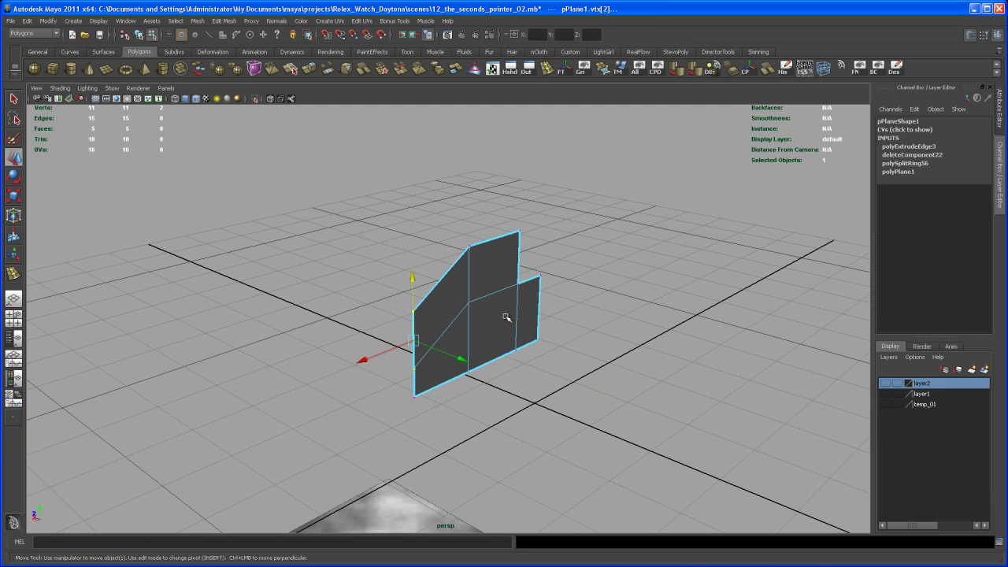
# Select all faces of the profile and extrude them along their normal into a long straight bar
pyautogui.rightClick(505, 315)
pyautogui.moveTo(503, 322)
pyautogui.mouseDown(button='right')
pyautogui.moveTo(472, 315)
pyautogui.moveTo(507, 339)
pyautogui.mouseUp(button='right')
pyautogui.keyDown('alt'); pyautogui.moveTo(540, 364); pyautogui.dragTo(495, 358); pyautogui.keyUp('alt')
pyautogui.moveTo(381, 241); pyautogui.dragTo(594, 292)
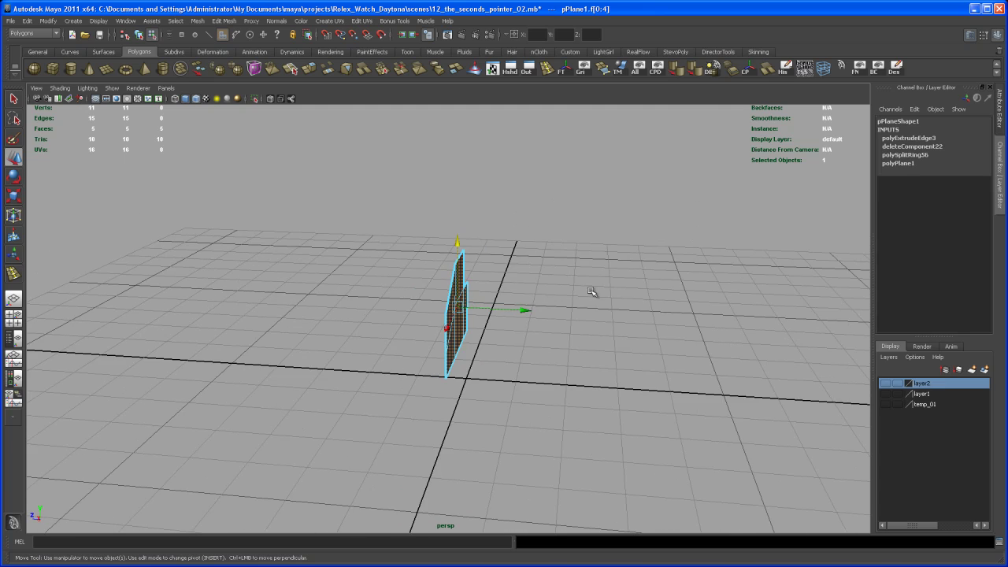
pyautogui.keyDown('alt'); pyautogui.moveTo(594, 292); pyautogui.dragTo(478, 277, button='right'); pyautogui.keyUp('alt')
pyautogui.keyDown('alt'); pyautogui.moveTo(482, 280); pyautogui.dragTo(507, 370); pyautogui.keyUp('alt')
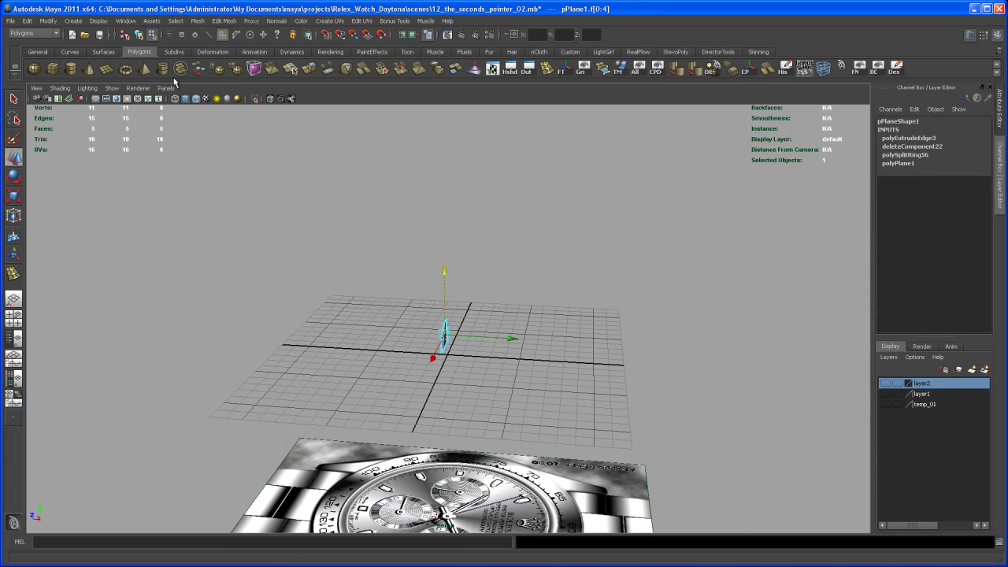
pyautogui.click(309, 69)
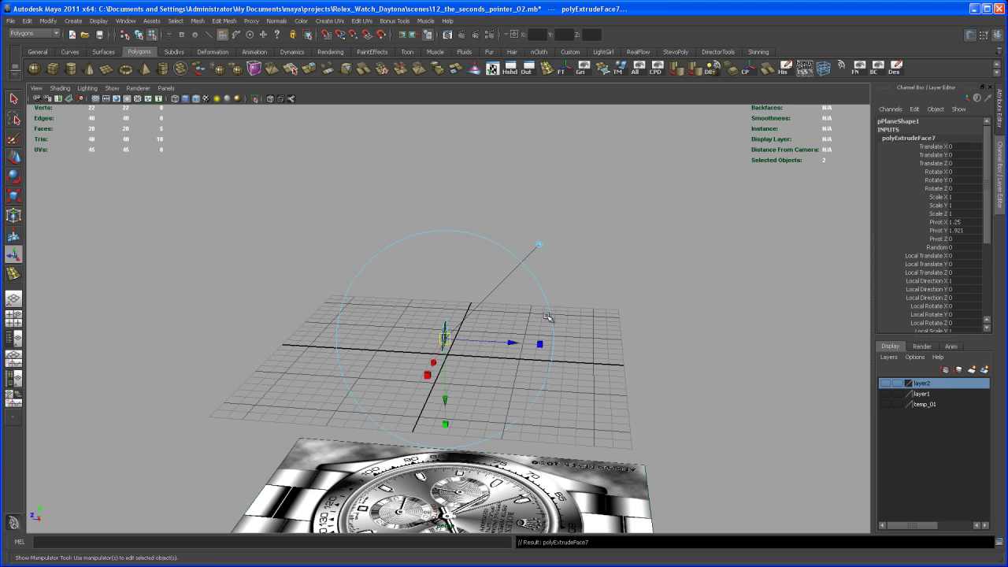
pyautogui.press('w')
pyautogui.moveTo(508, 341); pyautogui.dragTo(857, 366)
# Scale the bar uniformly to 0.219 and rotate it to -65.406 in Y, parallel to the reference's upper-right watch hand
pyautogui.keyDown('alt'); pyautogui.moveTo(658, 411); pyautogui.dragTo(630, 382); pyautogui.keyUp('alt')
pyautogui.moveTo(478, 294); pyautogui.dragTo(509, 283, button='right')
pyautogui.keyDown('alt'); pyautogui.moveTo(490, 292); pyautogui.dragTo(465, 303); pyautogui.keyUp('alt')
pyautogui.press('space')
pyautogui.press('space')
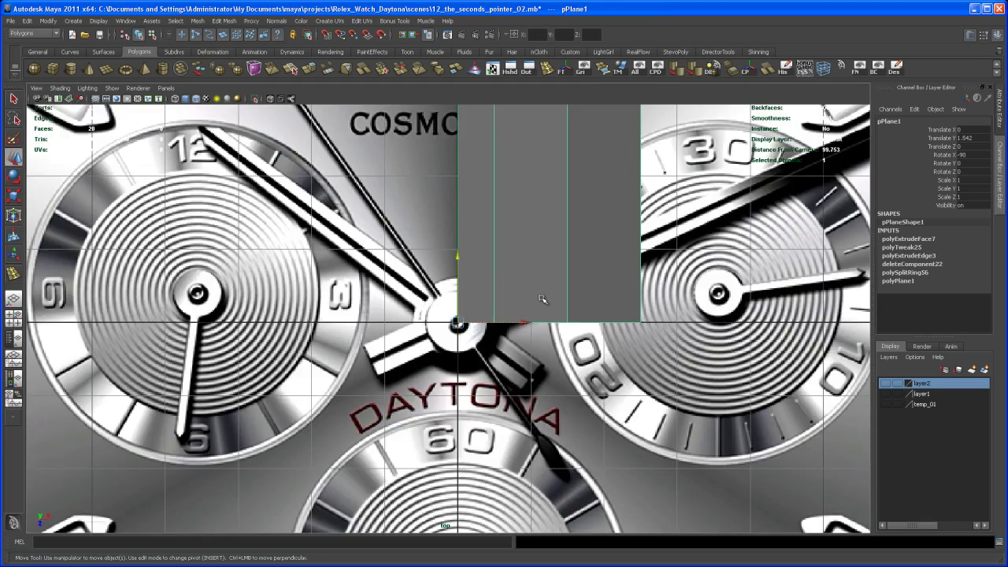
pyautogui.keyDown('alt'); pyautogui.moveTo(544, 299); pyautogui.dragTo(484, 303, button='right'); pyautogui.keyUp('alt')
pyautogui.keyDown('alt'); pyautogui.moveTo(484, 303); pyautogui.dragTo(419, 343, button='middle'); pyautogui.keyUp('alt')
pyautogui.keyDown('alt'); pyautogui.moveTo(419, 343); pyautogui.dragTo(500, 346, button='right'); pyautogui.keyUp('alt')
pyautogui.keyDown('alt'); pyautogui.moveTo(500, 346); pyautogui.dragTo(524, 337, button='middle'); pyautogui.keyUp('alt')
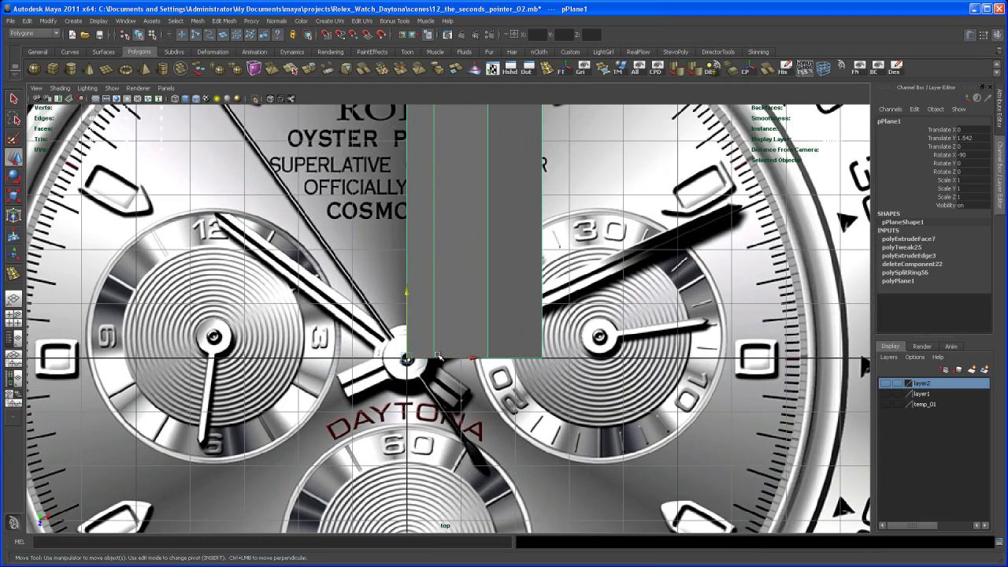
pyautogui.press('r')
pyautogui.moveTo(406, 359); pyautogui.dragTo(258, 511)
pyautogui.moveTo(408, 359); pyautogui.dragTo(206, 541)
pyautogui.press('e')
pyautogui.moveTo(500, 301); pyautogui.dragTo(506, 426)
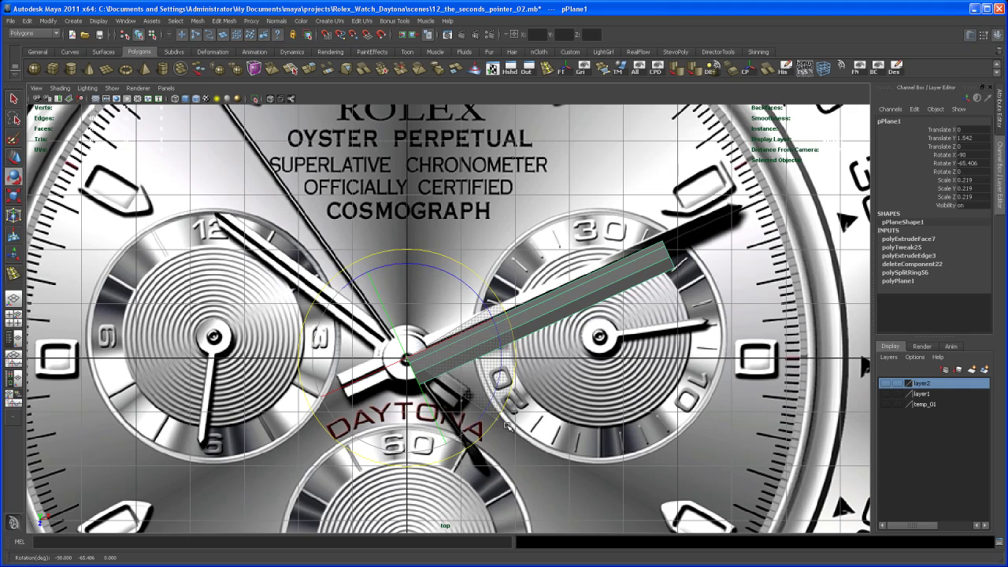
# Scale the bar uniformly down to 0.118, fitting its width to half of the reference hand
pyautogui.press('r')
pyautogui.moveTo(407, 359); pyautogui.dragTo(300, 445)
pyautogui.keyDown('alt'); pyautogui.moveTo(298, 427); pyautogui.dragTo(307, 382, button='middle'); pyautogui.keyUp('alt')
pyautogui.keyDown('alt'); pyautogui.moveTo(307, 382); pyautogui.dragTo(494, 329, button='right'); pyautogui.keyUp('alt')
pyautogui.keyDown('alt'); pyautogui.moveTo(494, 329); pyautogui.dragTo(454, 344, button='middle'); pyautogui.keyUp('alt')
pyautogui.keyDown('alt'); pyautogui.moveTo(455, 344); pyautogui.dragTo(444, 354, button='right'); pyautogui.keyUp('alt')
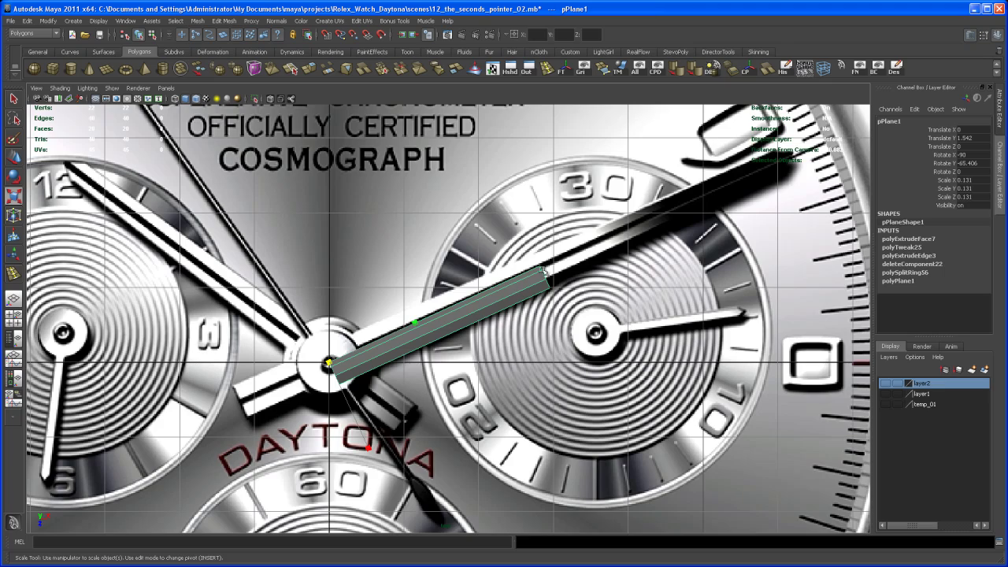
pyautogui.moveTo(679, 215)
pyautogui.keyDown('alt'); pyautogui.mouseDown(button='middle')
pyautogui.moveTo(636, 229)
pyautogui.moveTo(678, 205)
pyautogui.mouseUp(button='middle'); pyautogui.keyUp('alt')
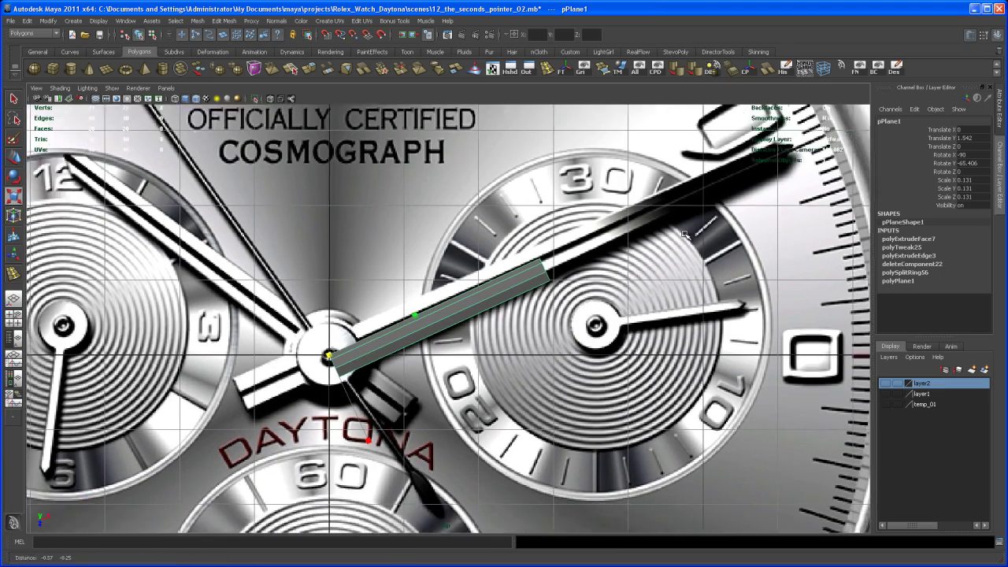
pyautogui.keyDown('alt'); pyautogui.moveTo(449, 455); pyautogui.dragTo(481, 457, button='right'); pyautogui.keyUp('alt')
pyautogui.keyDown('alt'); pyautogui.moveTo(481, 456); pyautogui.dragTo(583, 397, button='middle'); pyautogui.keyUp('alt')
pyautogui.keyDown('alt'); pyautogui.moveTo(583, 397); pyautogui.dragTo(470, 328, button='right'); pyautogui.keyUp('alt')
pyautogui.moveTo(423, 307); pyautogui.dragTo(390, 332)
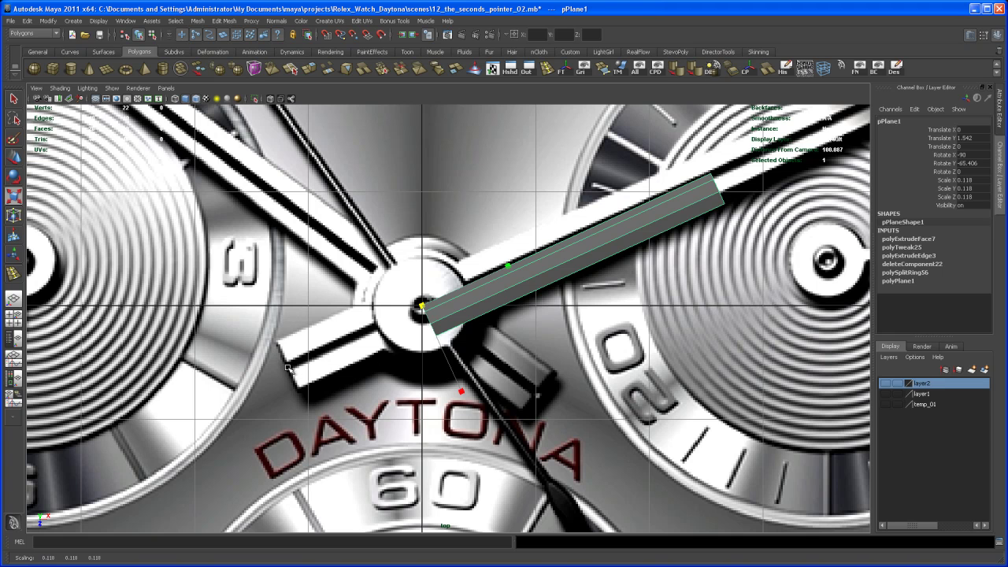
# Move the bar's end vertices at the dial centre back along its length to the tail end of the reference hand
pyautogui.keyDown('alt'); pyautogui.moveTo(353, 366); pyautogui.dragTo(346, 345, button='middle'); pyautogui.keyUp('alt')
pyautogui.moveTo(449, 285); pyautogui.dragTo(397, 287, button='right')
pyautogui.moveTo(376, 261); pyautogui.dragTo(455, 353)
pyautogui.press('w')
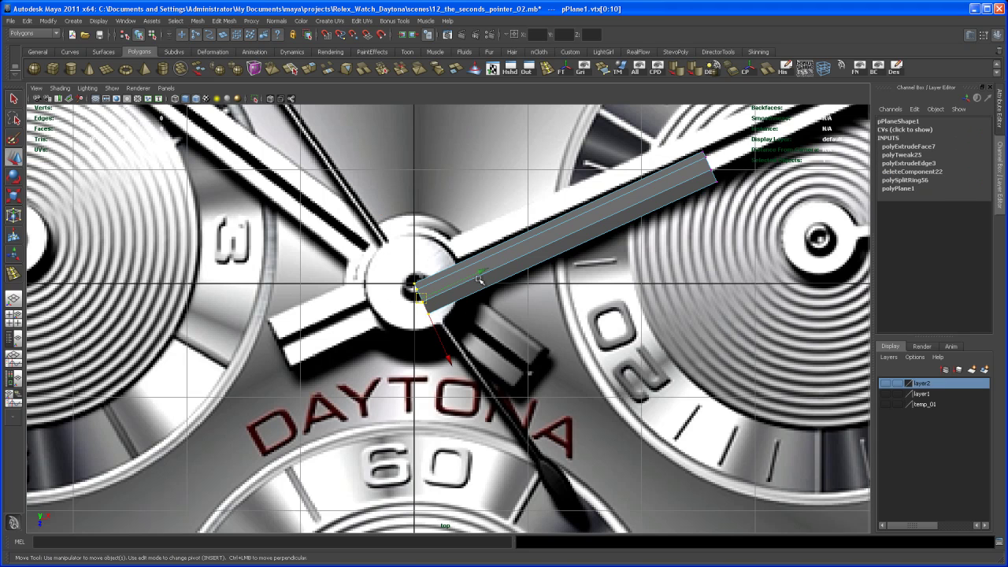
pyautogui.moveTo(484, 272); pyautogui.dragTo(356, 344)
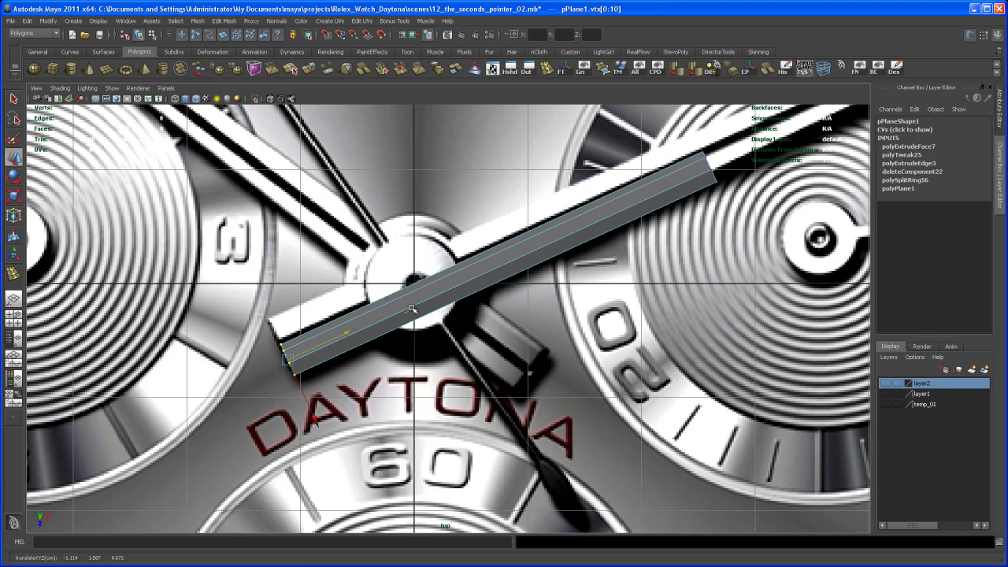
# Turn on X-ray shading in the top view and scale the whole bar uniformly to 0.094
pyautogui.moveTo(411, 309); pyautogui.dragTo(429, 294, button='right')
pyautogui.keyDown('alt'); pyautogui.moveTo(416, 289); pyautogui.dragTo(417, 295, button='middle'); pyautogui.keyUp('alt')
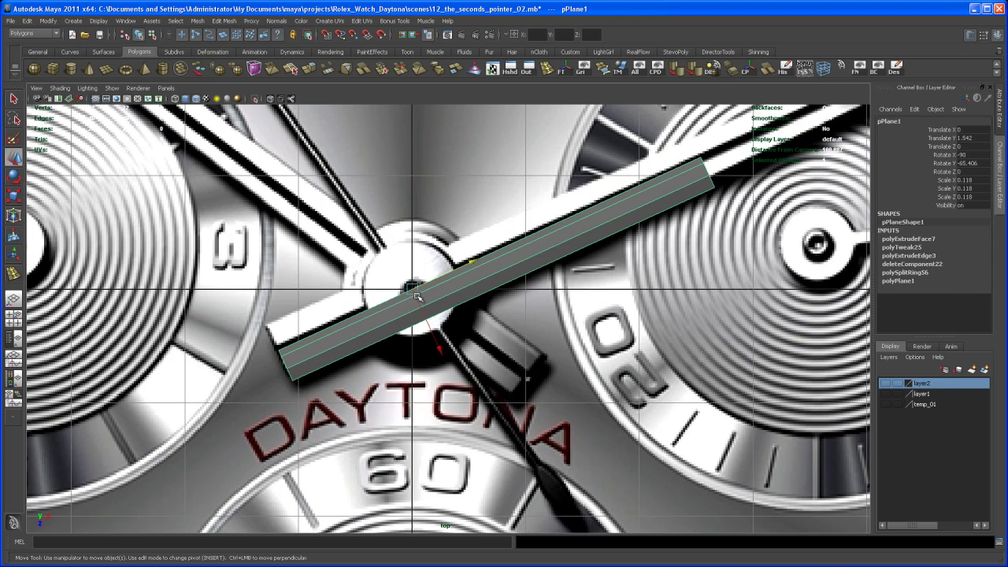
pyautogui.click(270, 98)
pyautogui.keyDown('alt'); pyautogui.moveTo(349, 202); pyautogui.dragTo(465, 308, button='right'); pyautogui.keyUp('alt')
pyautogui.keyDown('alt'); pyautogui.moveTo(464, 308); pyautogui.dragTo(506, 314, button='middle'); pyautogui.keyUp('alt')
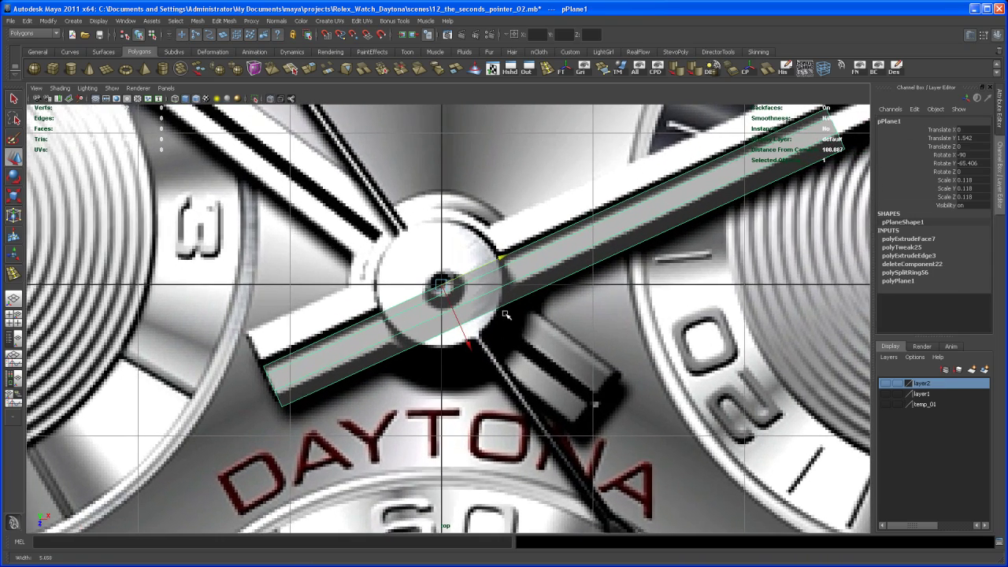
pyautogui.press('r')
pyautogui.moveTo(442, 285); pyautogui.dragTo(352, 371)
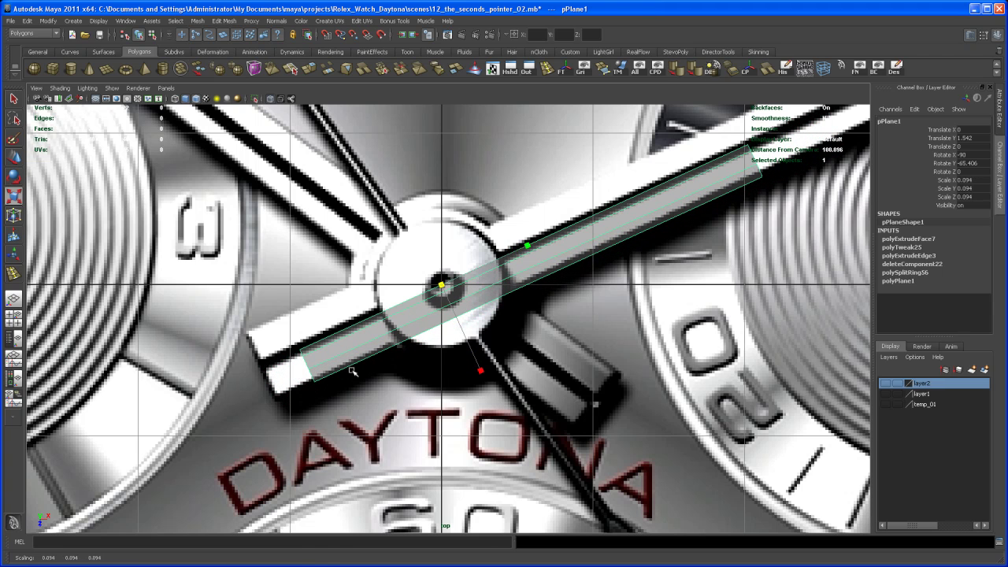
# Move the bar's tail-end vertices outward along its length to meet the end of the hand's tail
pyautogui.rightClick(344, 352)
pyautogui.moveTo(313, 349); pyautogui.dragTo(304, 351, button='right')
pyautogui.moveTo(283, 341); pyautogui.dragTo(329, 402)
pyautogui.press('w')
pyautogui.moveTo(366, 340); pyautogui.dragTo(327, 360)
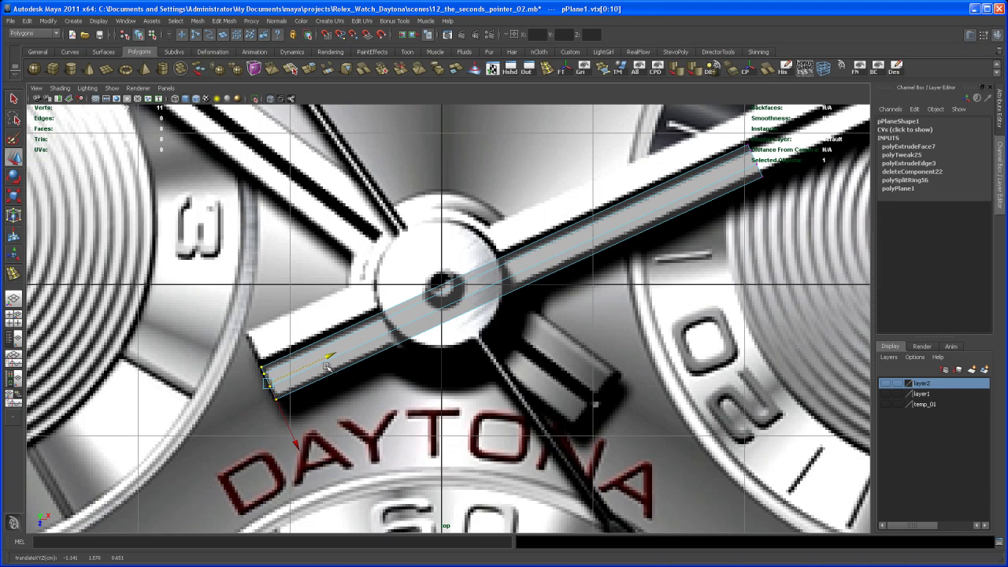
# Scale the bar uniformly to 0.09 and extend its tail-end vertices back to the reference hand's tail edge
pyautogui.rightClick(451, 300)
pyautogui.click(492, 285)
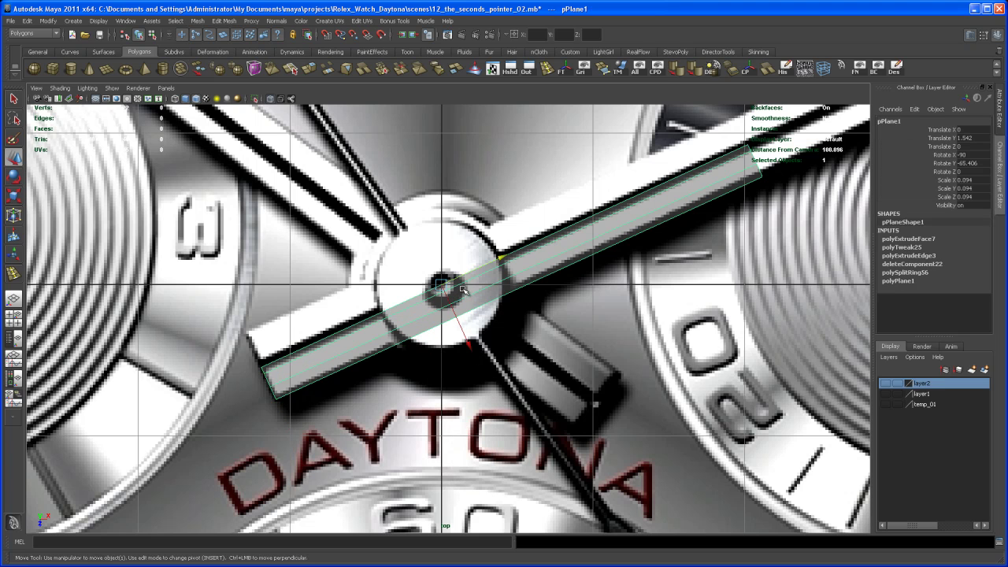
pyautogui.press('r')
pyautogui.moveTo(442, 287); pyautogui.dragTo(431, 305)
pyautogui.press('w')
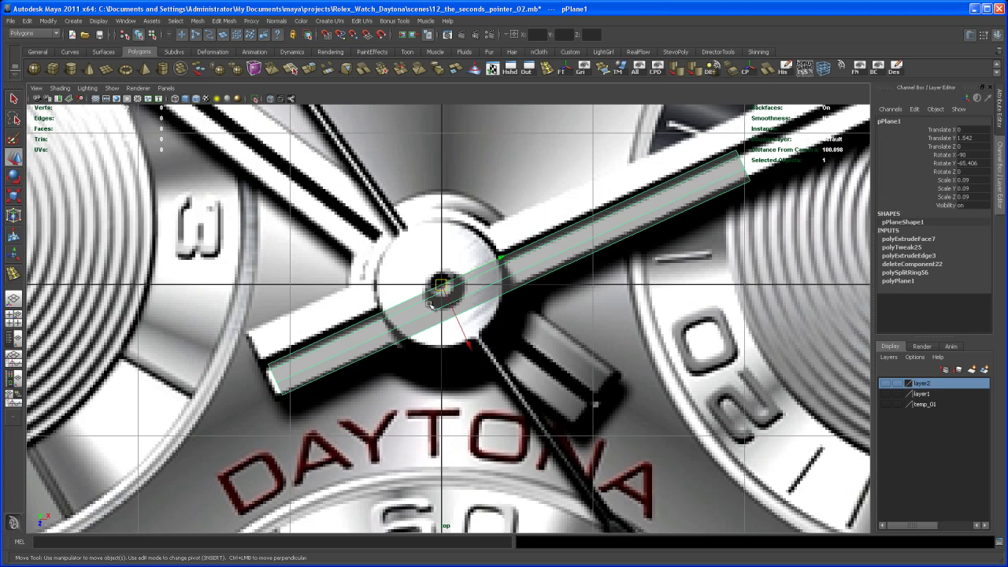
pyautogui.moveTo(323, 349); pyautogui.dragTo(283, 351, button='right')
pyautogui.moveTo(255, 360); pyautogui.dragTo(300, 408)
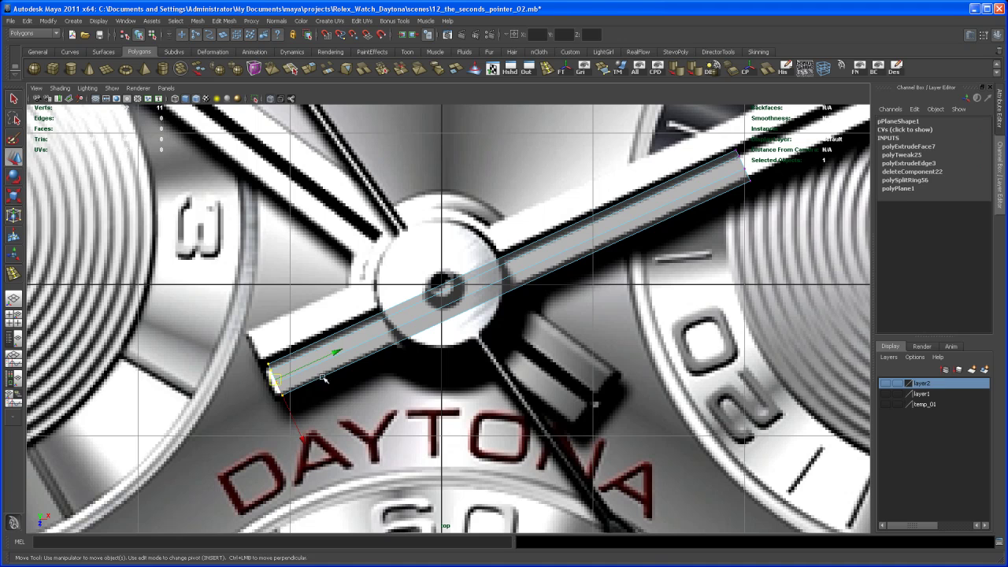
pyautogui.moveTo(336, 353); pyautogui.dragTo(329, 359)
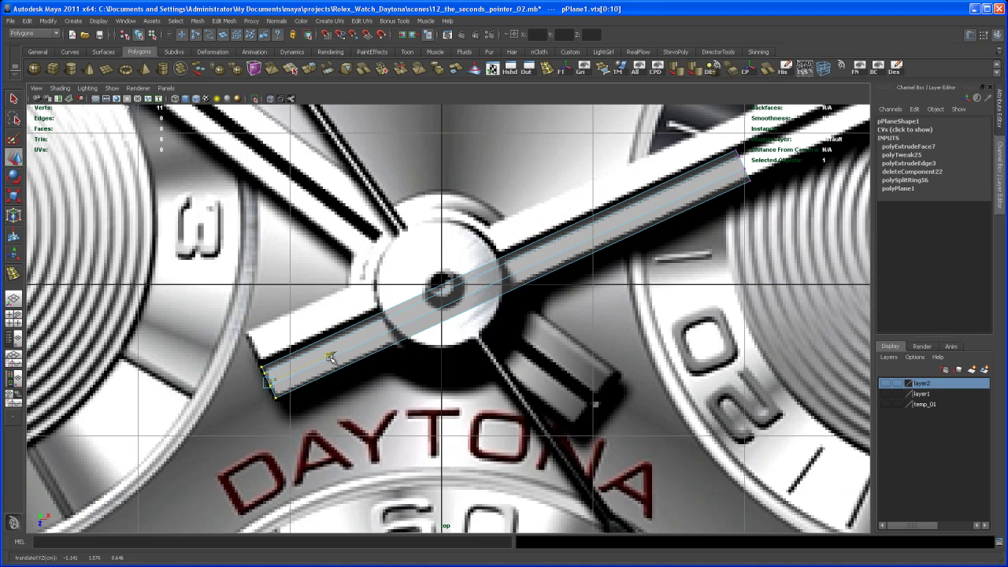
pyautogui.keyDown('alt'); pyautogui.moveTo(561, 268); pyautogui.dragTo(449, 338, button='middle'); pyautogui.keyUp('alt')
pyautogui.keyDown('alt'); pyautogui.moveTo(591, 239); pyautogui.dragTo(643, 218, button='middle'); pyautogui.keyUp('alt')
pyautogui.scroll(-2, 555, 274)
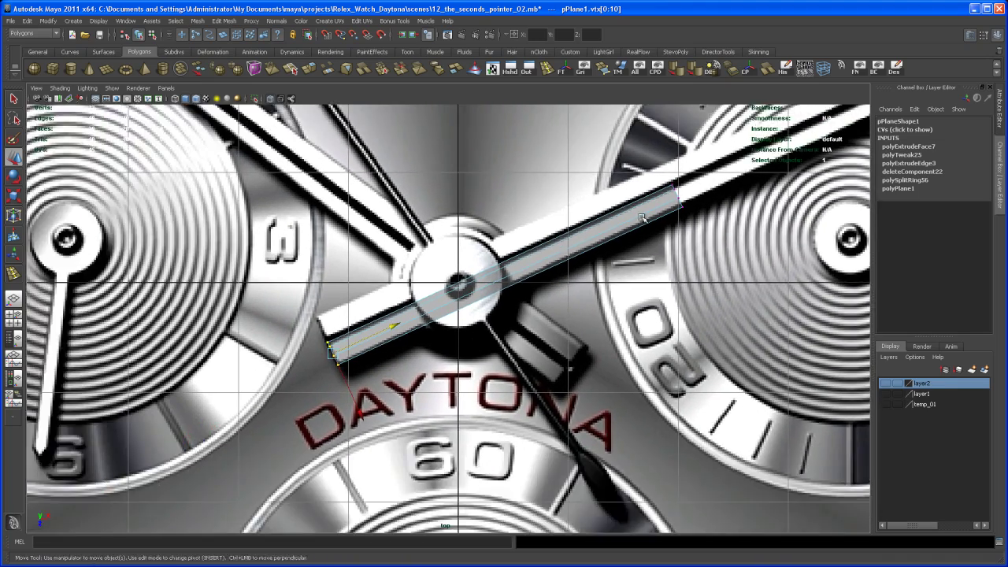
# Delete the long side face along the bar's lower, centre-facing side
pyautogui.keyDown('alt'); pyautogui.moveTo(535, 314); pyautogui.dragTo(596, 342, button='right'); pyautogui.keyUp('alt')
pyautogui.keyDown('alt'); pyautogui.moveTo(596, 342); pyautogui.dragTo(571, 341, button='middle'); pyautogui.keyUp('alt')
pyautogui.keyDown('alt'); pyautogui.moveTo(543, 394); pyautogui.dragTo(591, 425, button='right'); pyautogui.keyUp('alt')
pyautogui.press('space')
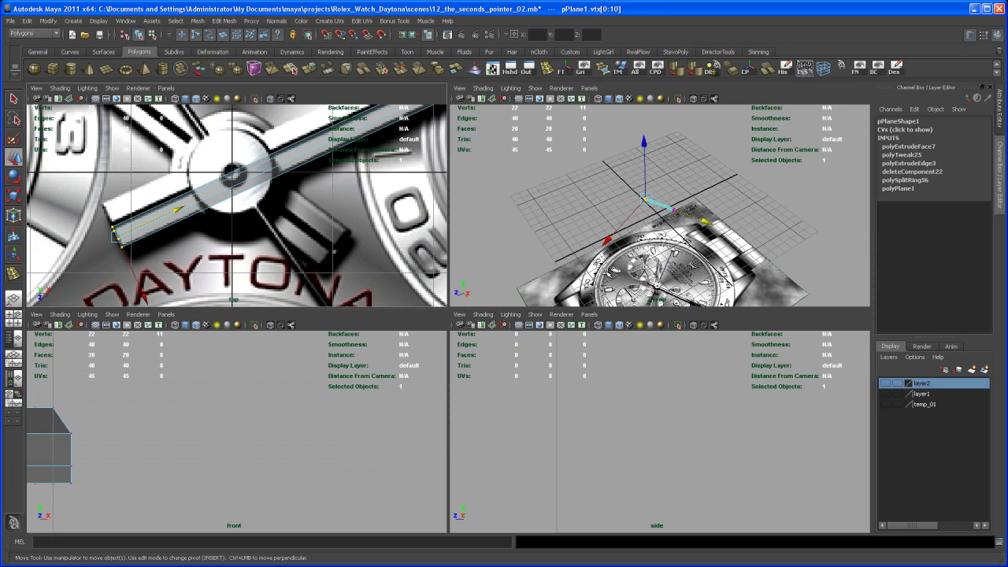
pyautogui.press('f')
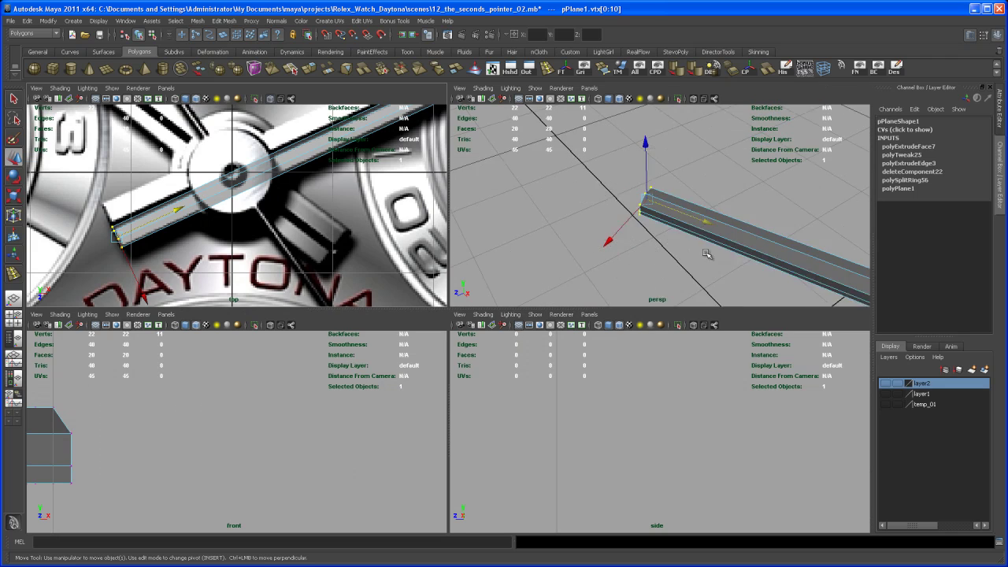
pyautogui.press('space')
pyautogui.keyDown('alt'); pyautogui.moveTo(684, 279); pyautogui.dragTo(752, 259); pyautogui.keyUp('alt')
pyautogui.keyDown('alt'); pyautogui.moveTo(753, 260); pyautogui.dragTo(558, 295, button='right'); pyautogui.keyUp('alt')
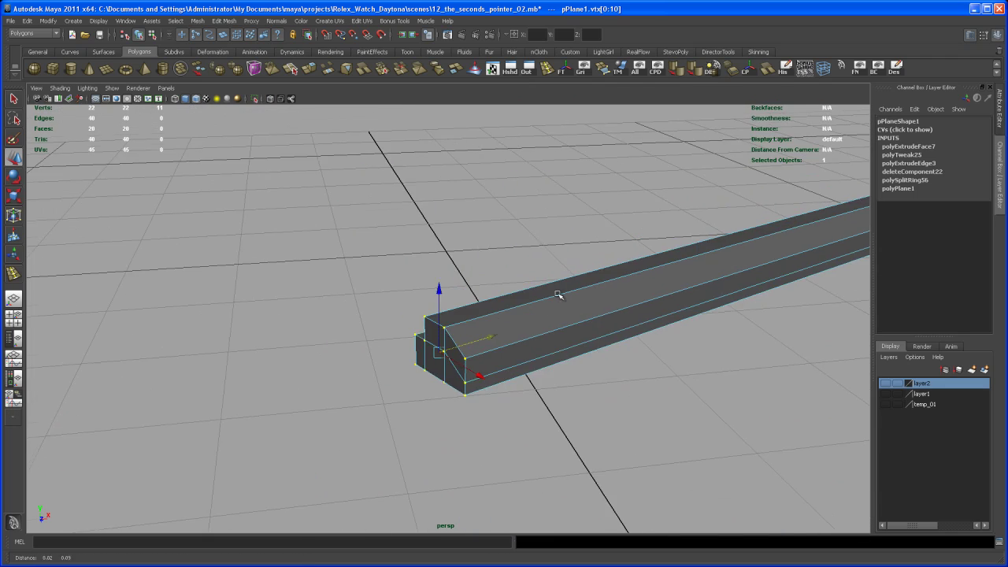
pyautogui.keyDown('alt'); pyautogui.moveTo(558, 294); pyautogui.dragTo(509, 388); pyautogui.keyUp('alt')
pyautogui.moveTo(512, 389); pyautogui.dragTo(512, 413, button='right')
pyautogui.click(520, 380)
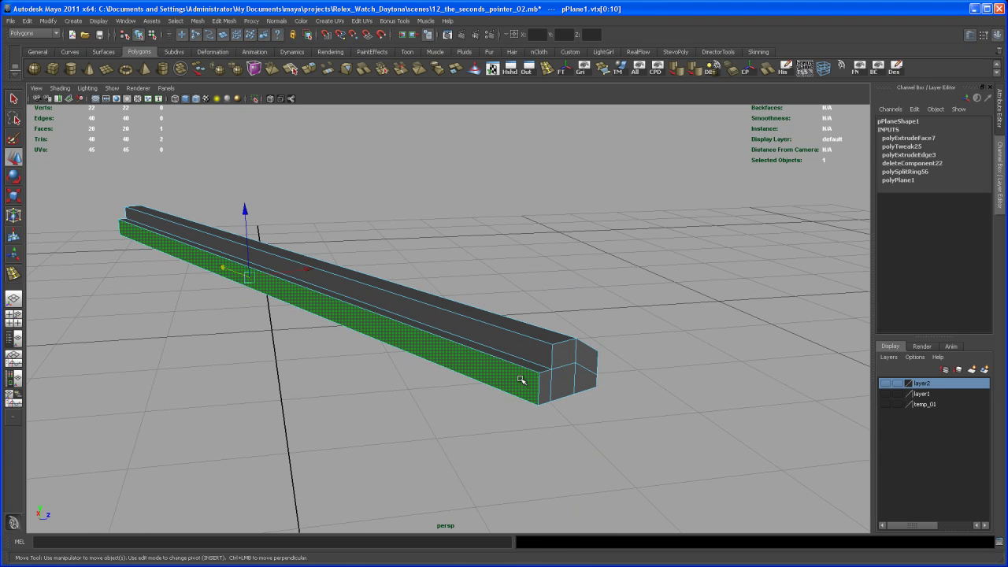
pyautogui.keyDown('alt'); pyautogui.moveTo(493, 418); pyautogui.dragTo(511, 416, button='middle'); pyautogui.keyUp('alt')
pyautogui.press('Delete')
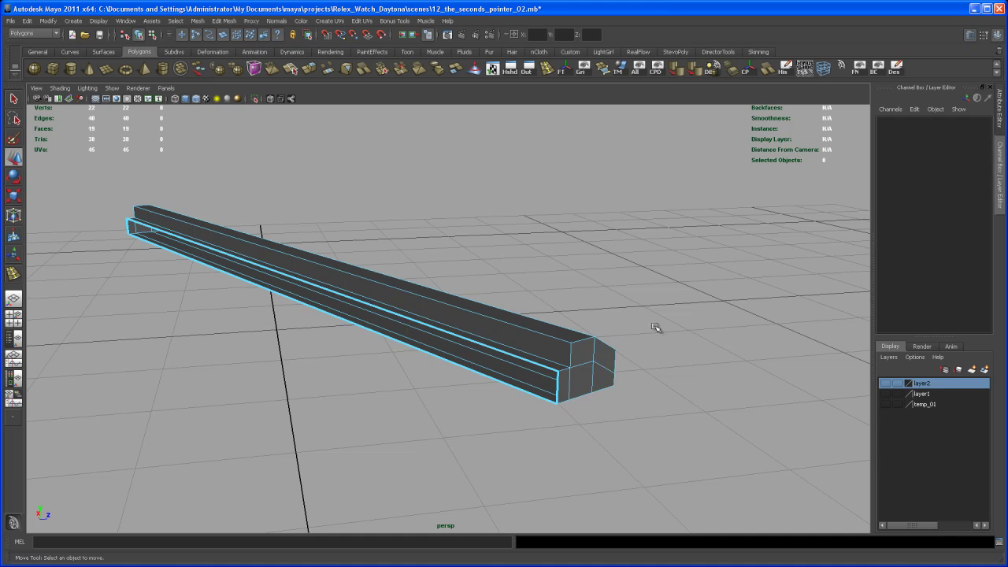
# Create a polygon cylinder at the origin and scale it uniformly to 0.512 to fit the hub around the dial centre
pyautogui.keyDown('alt'); pyautogui.moveTo(652, 326); pyautogui.dragTo(516, 332); pyautogui.keyUp('alt')
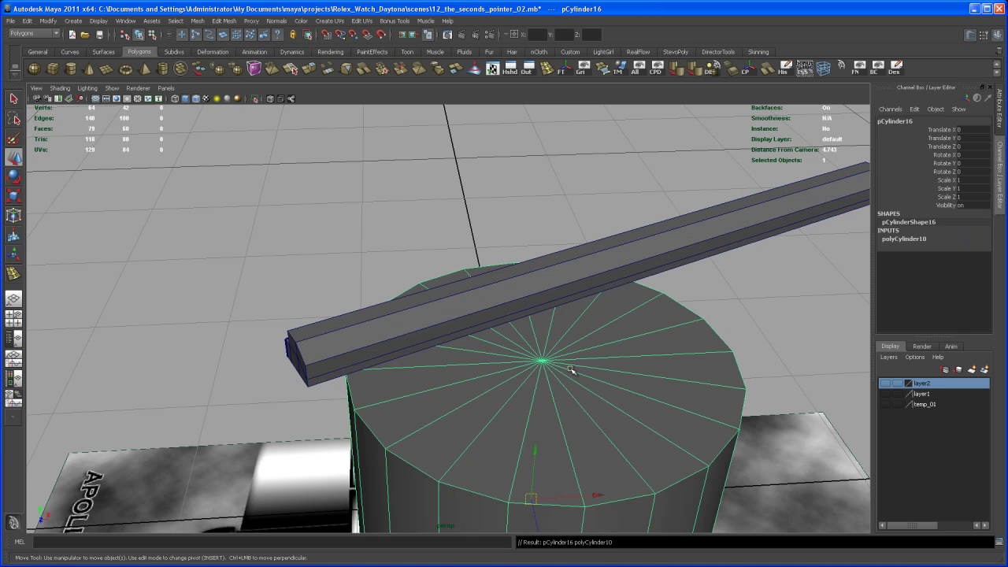
pyautogui.keyDown('alt'); pyautogui.moveTo(569, 367); pyautogui.dragTo(491, 315, button='right'); pyautogui.keyUp('alt')
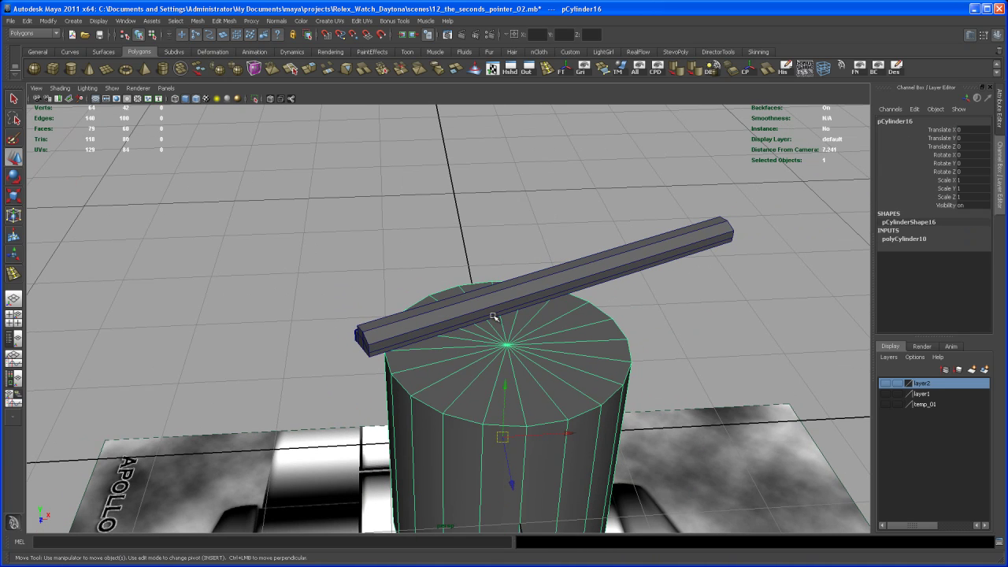
pyautogui.press('space')
pyautogui.press('space')
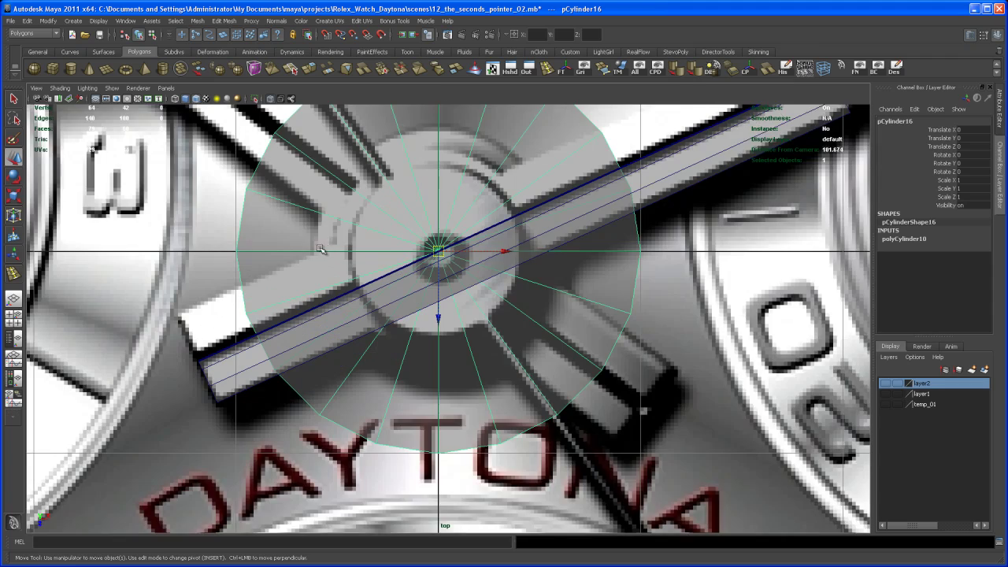
pyautogui.keyDown('alt'); pyautogui.moveTo(320, 249); pyautogui.dragTo(329, 299, button='middle'); pyautogui.keyUp('alt')
pyautogui.keyDown('alt'); pyautogui.moveTo(328, 299); pyautogui.dragTo(456, 334, button='right'); pyautogui.keyUp('alt')
pyautogui.keyDown('alt'); pyautogui.moveTo(457, 334); pyautogui.dragTo(459, 388, button='middle'); pyautogui.keyUp('alt')
pyautogui.scroll(1, 458, 389)
pyautogui.press('r')
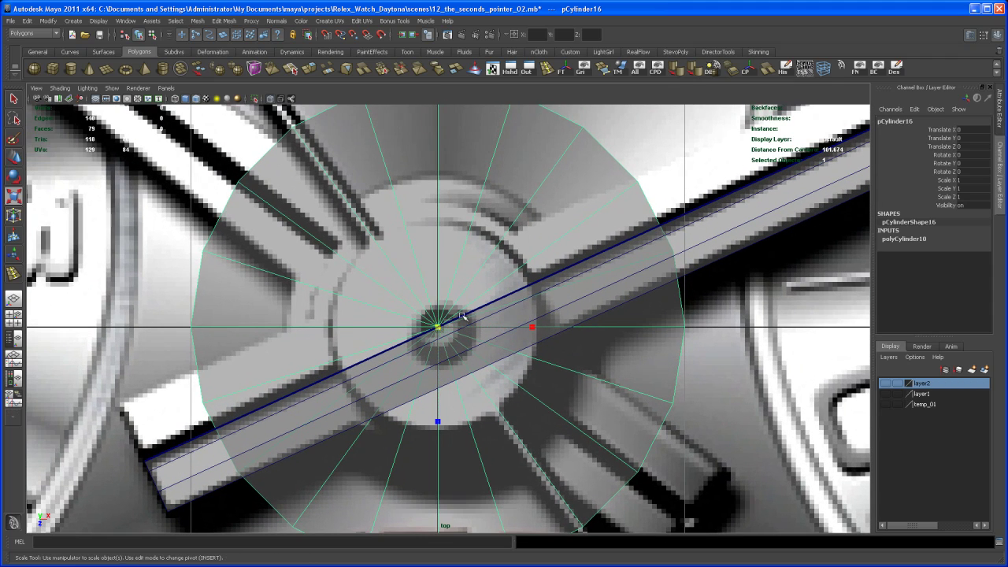
pyautogui.moveTo(437, 327); pyautogui.dragTo(305, 451)
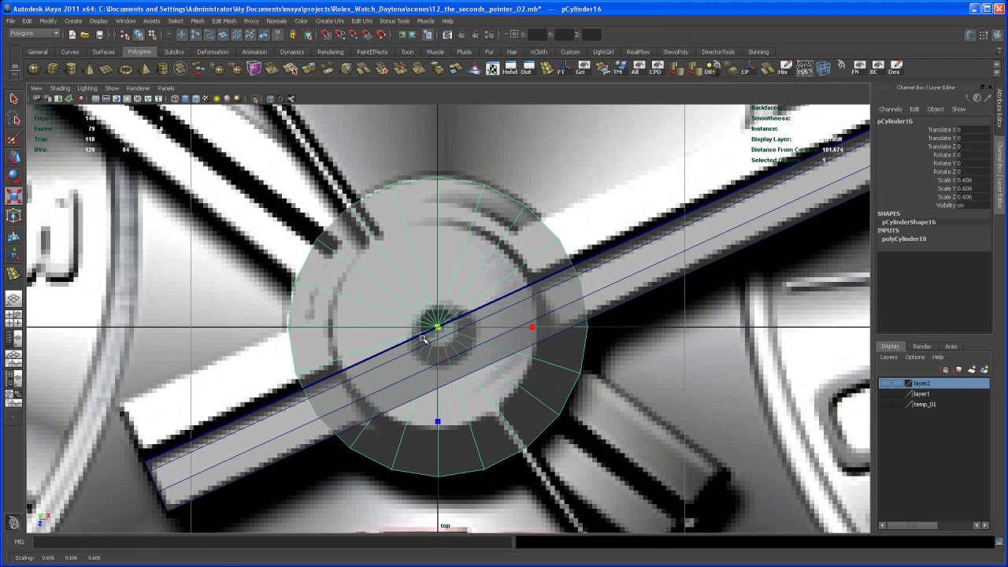
pyautogui.moveTo(438, 327); pyautogui.dragTo(400, 357)
pyautogui.moveTo(584, 310)
pyautogui.keyDown('alt'); pyautogui.mouseDown(button='middle')
pyautogui.moveTo(566, 305)
pyautogui.moveTo(585, 293)
pyautogui.mouseUp(button='middle'); pyautogui.keyUp('alt')
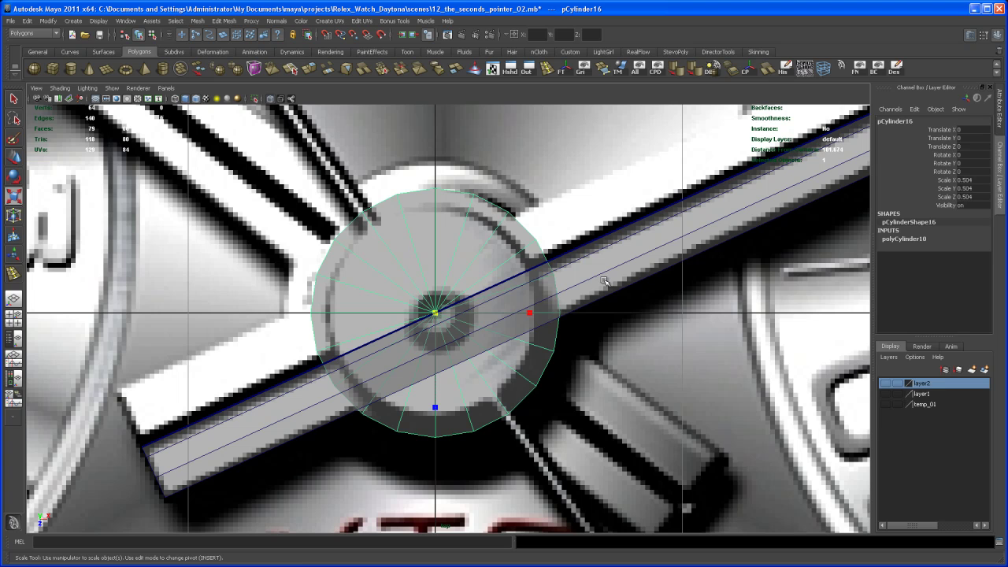
pyautogui.moveTo(434, 314); pyautogui.dragTo(438, 308)
# Flatten the cylinder to a Y scale of 0.085 and raise it to a Y translation of 1.531 at the bar's height
pyautogui.press('space')
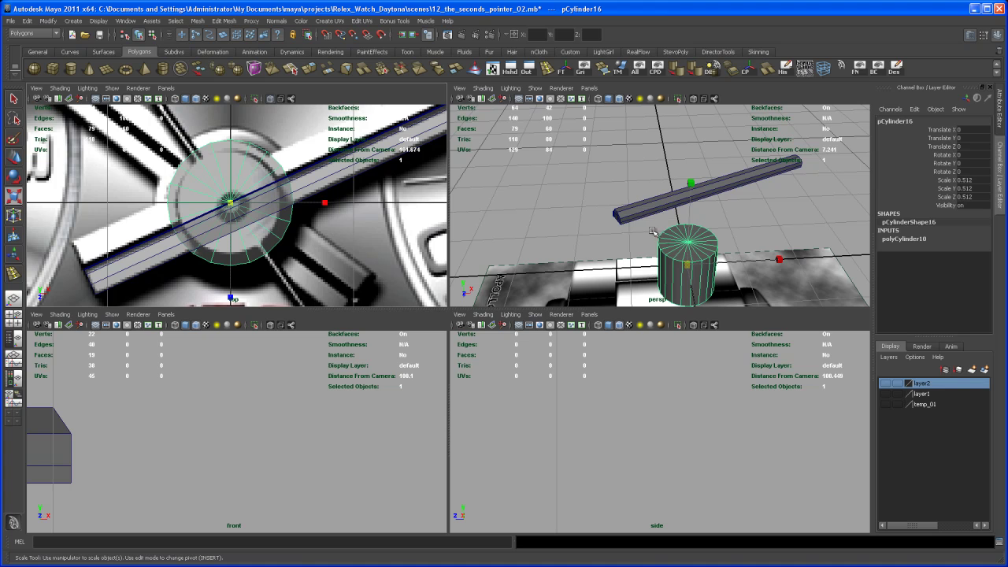
pyautogui.press('space')
pyautogui.keyDown('alt'); pyautogui.moveTo(670, 251); pyautogui.dragTo(641, 225); pyautogui.keyUp('alt')
pyautogui.press('w')
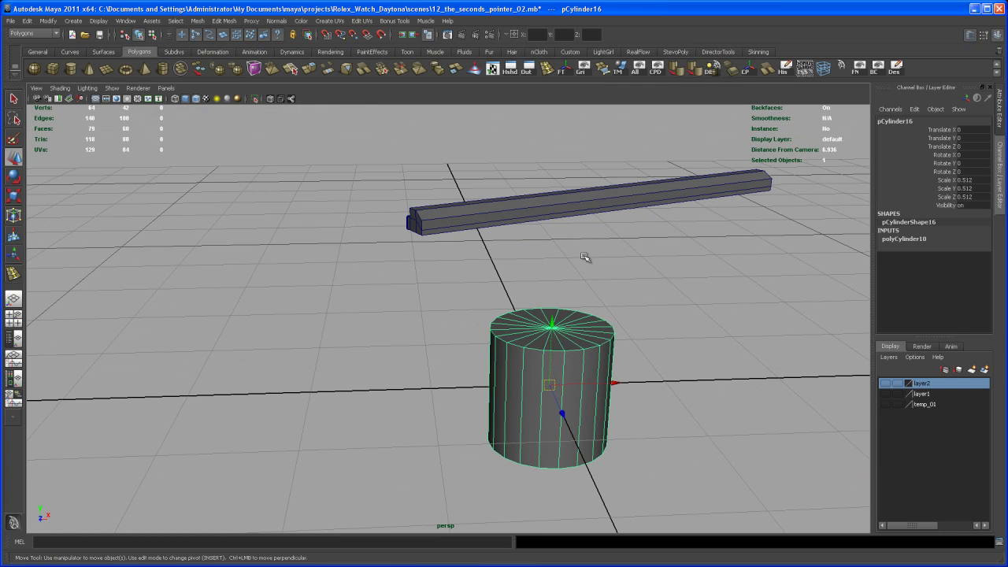
pyautogui.press('r')
pyautogui.moveTo(554, 296); pyautogui.dragTo(548, 363)
pyautogui.press('w')
pyautogui.moveTo(555, 329); pyautogui.dragTo(535, 137)
# Thin the hub disc to a Y scale of 0.055 and raise it to a Y translation of 1.548
pyautogui.keyDown('alt'); pyautogui.moveTo(535, 138); pyautogui.dragTo(529, 472, button='right'); pyautogui.keyUp('alt')
pyautogui.press('r')
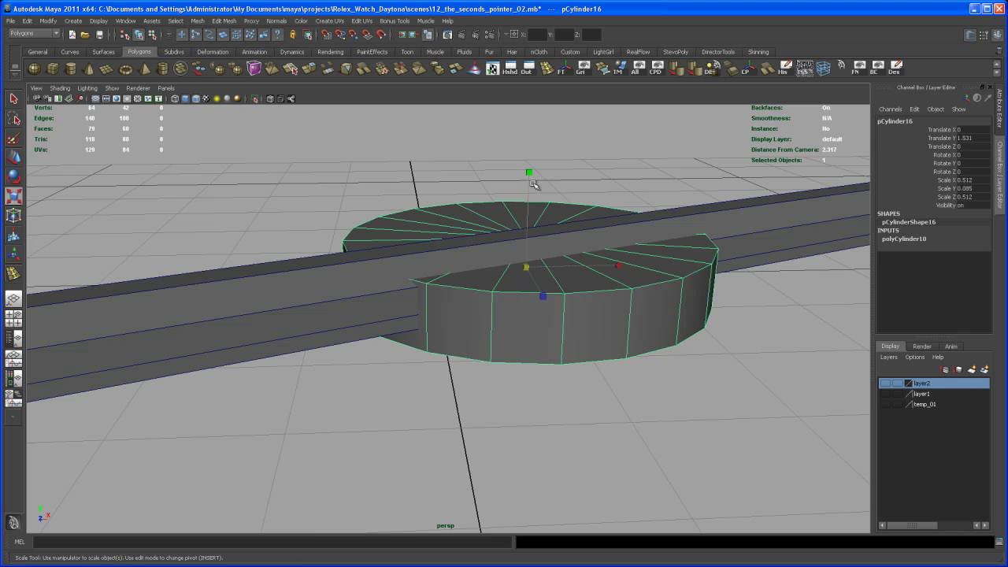
pyautogui.moveTo(530, 176); pyautogui.dragTo(528, 202)
pyautogui.press('w')
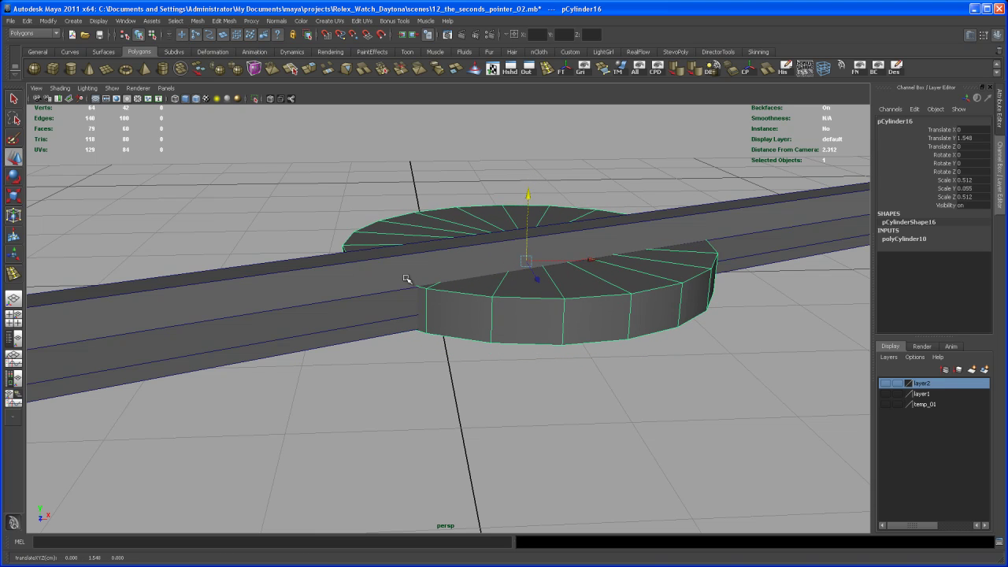
# Change the bar's Y rotation so it lies along the Z axis across the hub disc
pyautogui.keyDown('alt'); pyautogui.moveTo(504, 297); pyautogui.dragTo(477, 294); pyautogui.keyUp('alt')
pyautogui.keyDown('alt'); pyautogui.moveTo(477, 295); pyautogui.dragTo(490, 320, button='right'); pyautogui.keyUp('alt')
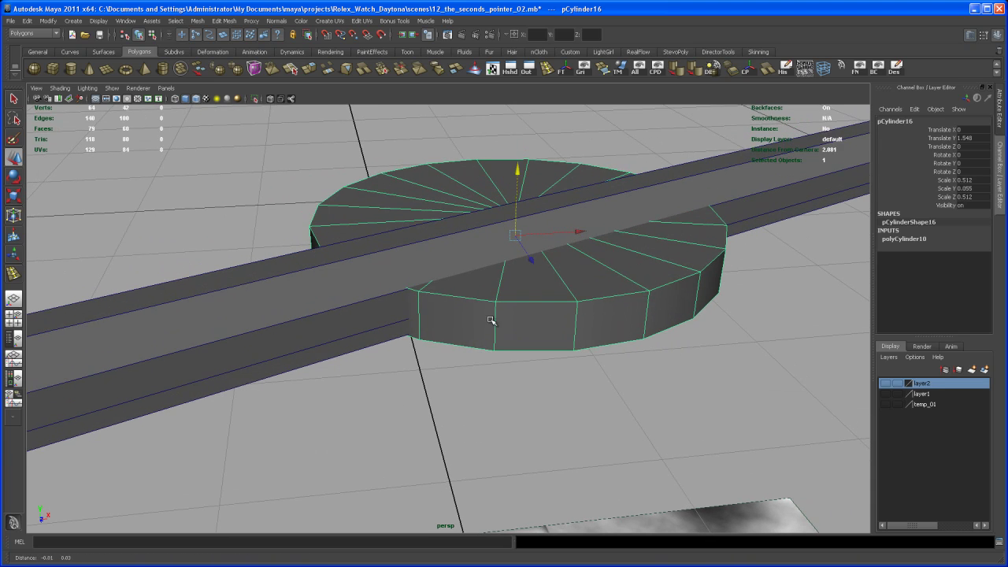
pyautogui.keyDown('alt'); pyautogui.moveTo(484, 309); pyautogui.dragTo(463, 289); pyautogui.keyUp('alt')
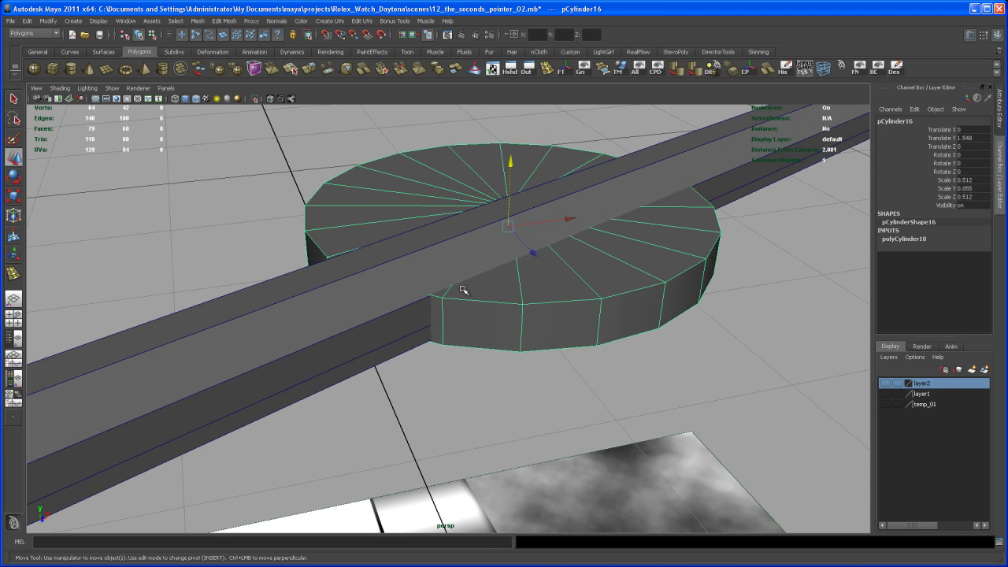
pyautogui.keyDown('alt'); pyautogui.moveTo(534, 307); pyautogui.dragTo(491, 324); pyautogui.keyUp('alt')
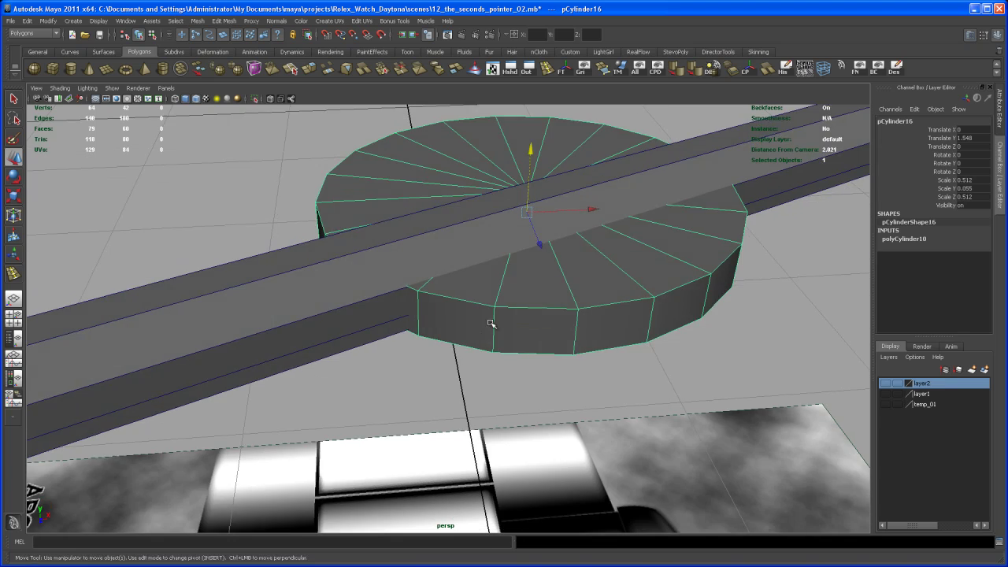
pyautogui.keyDown('alt'); pyautogui.moveTo(490, 323); pyautogui.dragTo(476, 296, button='right'); pyautogui.keyUp('alt')
pyautogui.keyDown('alt'); pyautogui.moveTo(476, 295); pyautogui.dragTo(429, 331); pyautogui.keyUp('alt')
pyautogui.press('q')
pyautogui.click(338, 354)
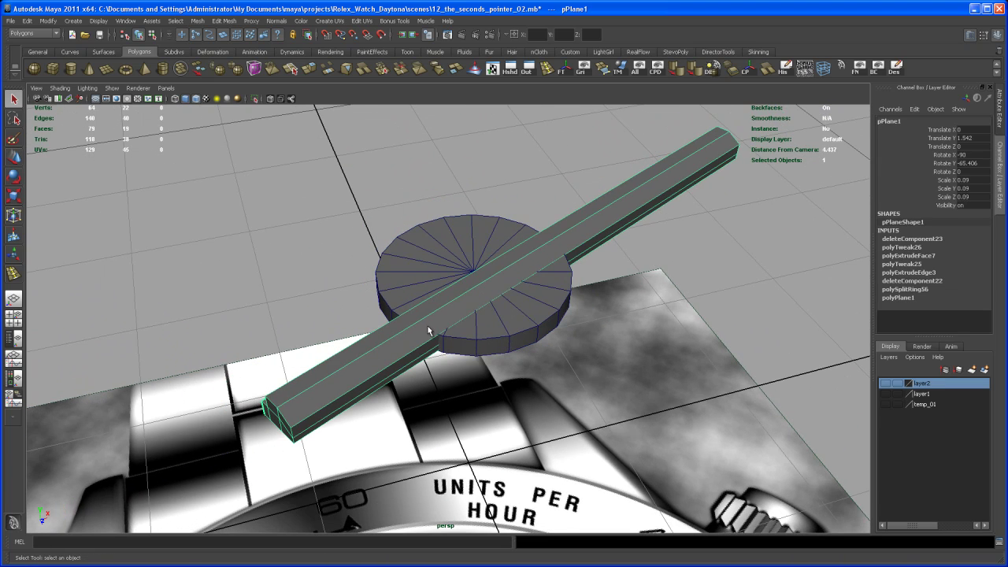
pyautogui.keyDown('alt'); pyautogui.moveTo(592, 277); pyautogui.dragTo(752, 209); pyautogui.keyUp('alt')
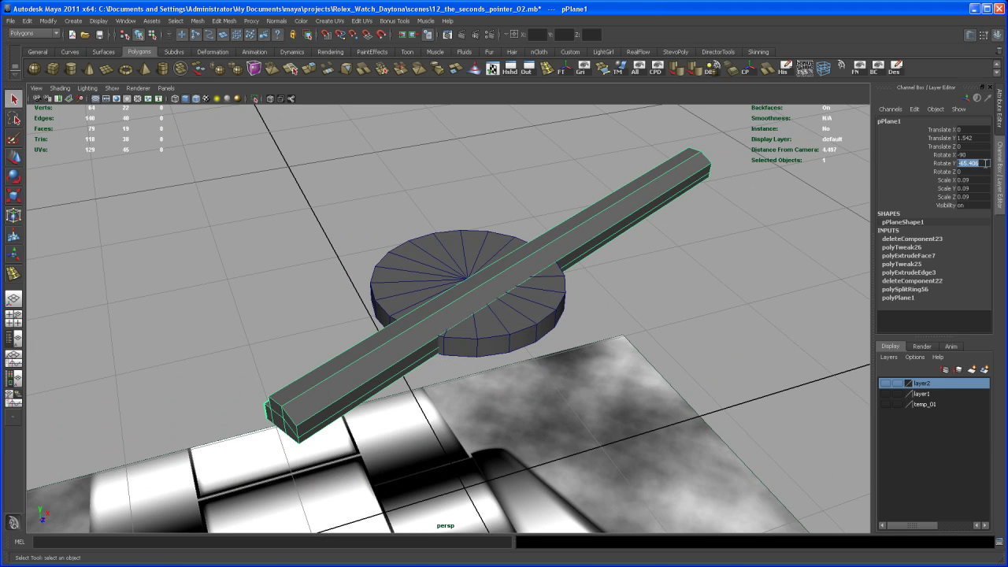
pyautogui.press('Return')
# Set the hub cylinder's axis subdivisions to 17 so its rim edges meet the bar's side
pyautogui.keyDown('alt'); pyautogui.moveTo(610, 279); pyautogui.dragTo(490, 342); pyautogui.keyUp('alt')
pyautogui.click(470, 364)
pyautogui.keyDown('alt'); pyautogui.moveTo(596, 321); pyautogui.dragTo(758, 271); pyautogui.keyUp('alt')
pyautogui.click(911, 240)
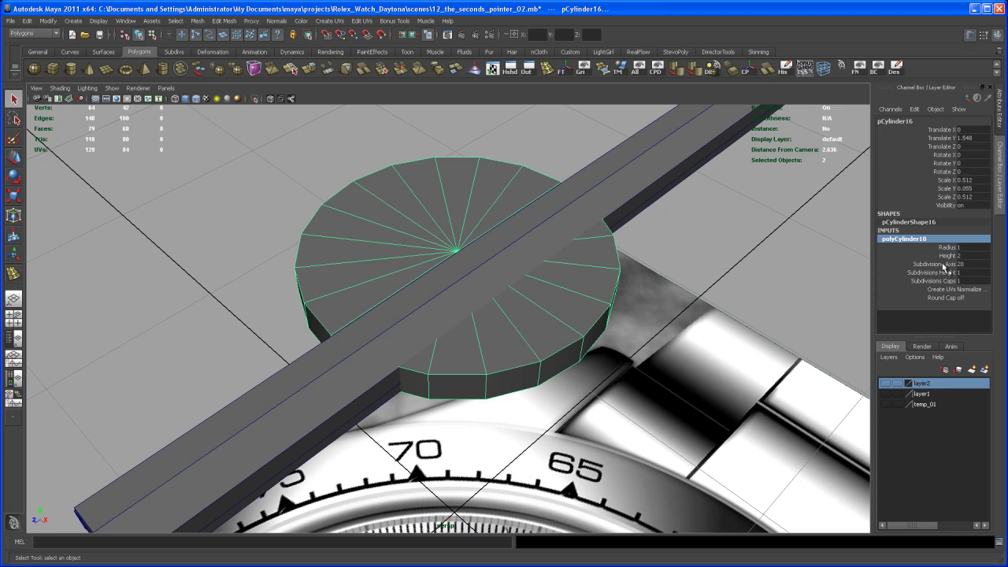
pyautogui.click(941, 265)
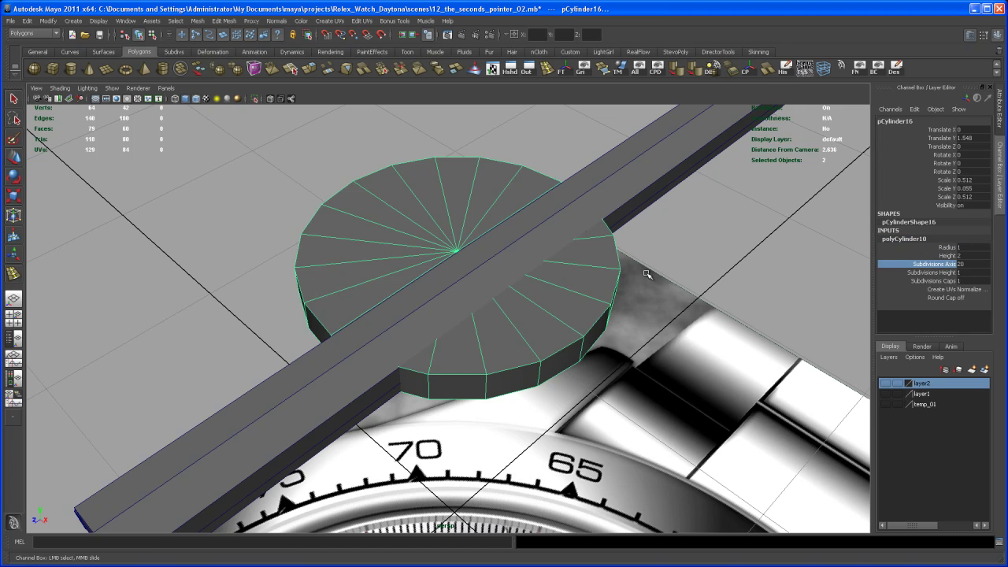
pyautogui.moveTo(647, 274); pyautogui.dragTo(692, 278, button='middle')
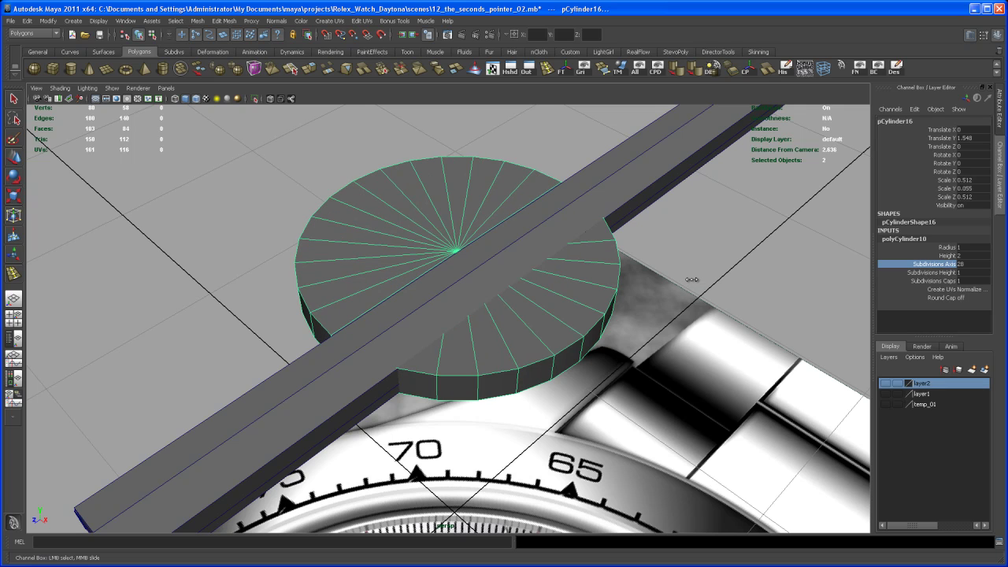
pyautogui.keyDown('alt'); pyautogui.moveTo(671, 307); pyautogui.dragTo(661, 273); pyautogui.keyUp('alt')
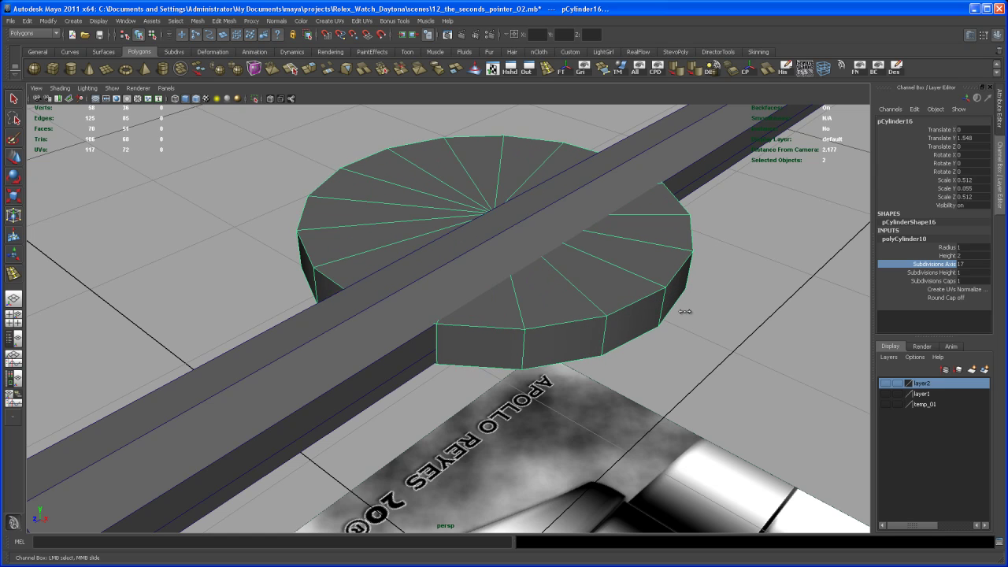
pyautogui.keyDown('alt'); pyautogui.moveTo(677, 308); pyautogui.dragTo(632, 357); pyautogui.keyUp('alt')
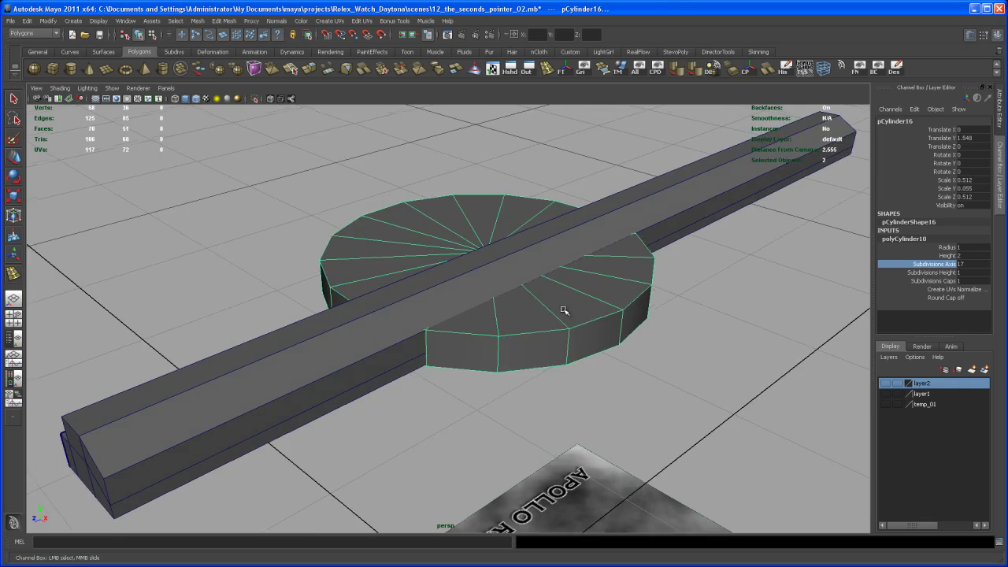
# Split the hub's top face with a straight cut along the bar's X-facing side, between the two rim corners beside it
pyautogui.keyDown('alt'); pyautogui.moveTo(590, 314); pyautogui.dragTo(568, 318, button='right'); pyautogui.keyUp('alt')
pyautogui.keyDown('alt'); pyautogui.moveTo(607, 376); pyautogui.dragTo(693, 370); pyautogui.keyUp('alt')
pyautogui.keyDown('alt'); pyautogui.moveTo(645, 311); pyautogui.dragTo(592, 306, button='right'); pyautogui.keyUp('alt')
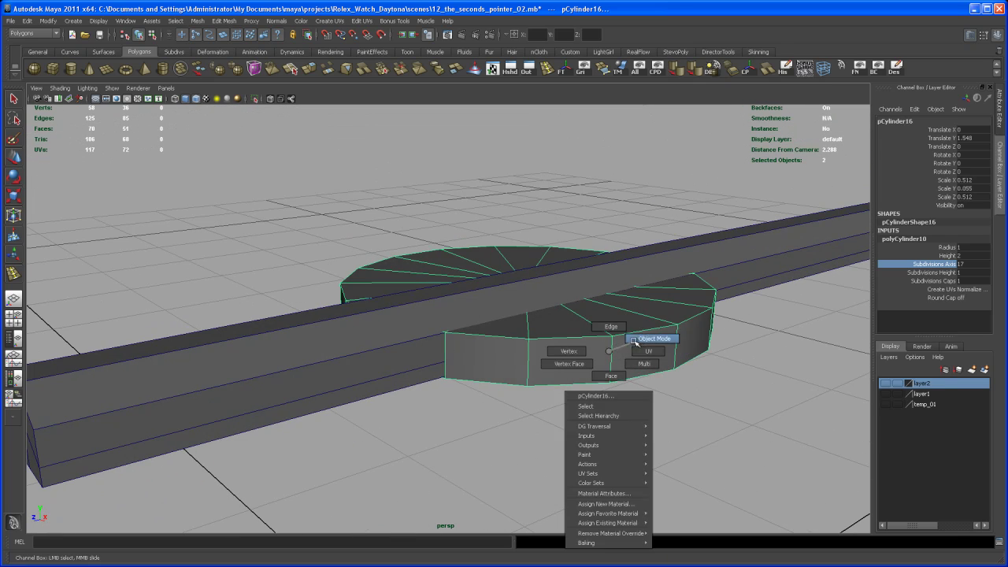
pyautogui.keyDown('alt'); pyautogui.moveTo(627, 368); pyautogui.dragTo(638, 347); pyautogui.keyUp('alt')
pyautogui.keyDown('alt'); pyautogui.moveTo(639, 347); pyautogui.dragTo(648, 378, button='right'); pyautogui.keyUp('alt')
pyautogui.keyDown('alt'); pyautogui.moveTo(647, 378); pyautogui.dragTo(603, 380); pyautogui.keyUp('alt')
pyautogui.keyDown('alt'); pyautogui.moveTo(603, 380); pyautogui.dragTo(495, 378, button='middle'); pyautogui.keyUp('alt')
pyautogui.keyDown('alt'); pyautogui.moveTo(495, 378); pyautogui.dragTo(559, 344, button='right'); pyautogui.keyUp('alt')
pyautogui.keyDown('alt'); pyautogui.moveTo(559, 344); pyautogui.dragTo(526, 371); pyautogui.keyUp('alt')
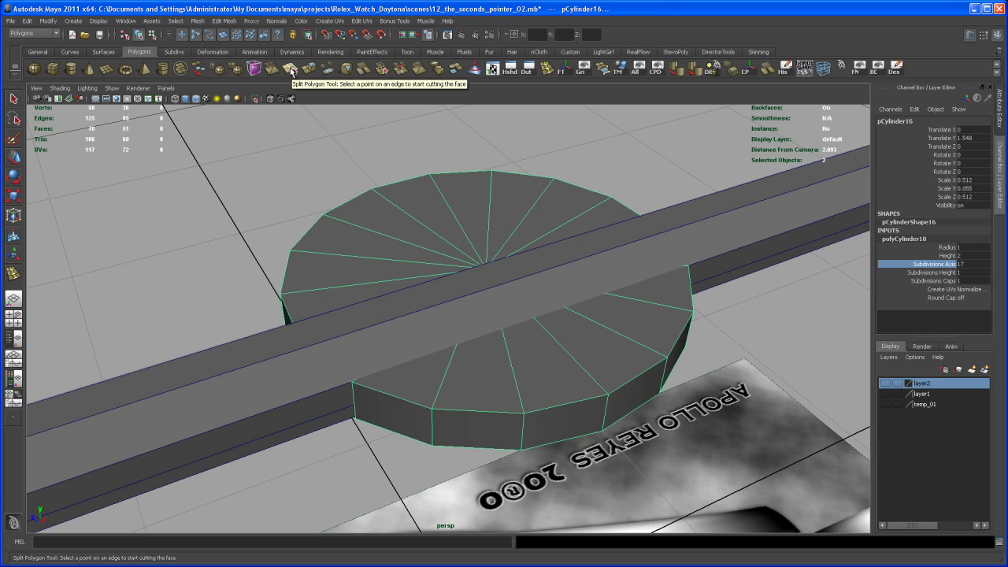
pyautogui.click(291, 70)
pyautogui.click(290, 69)
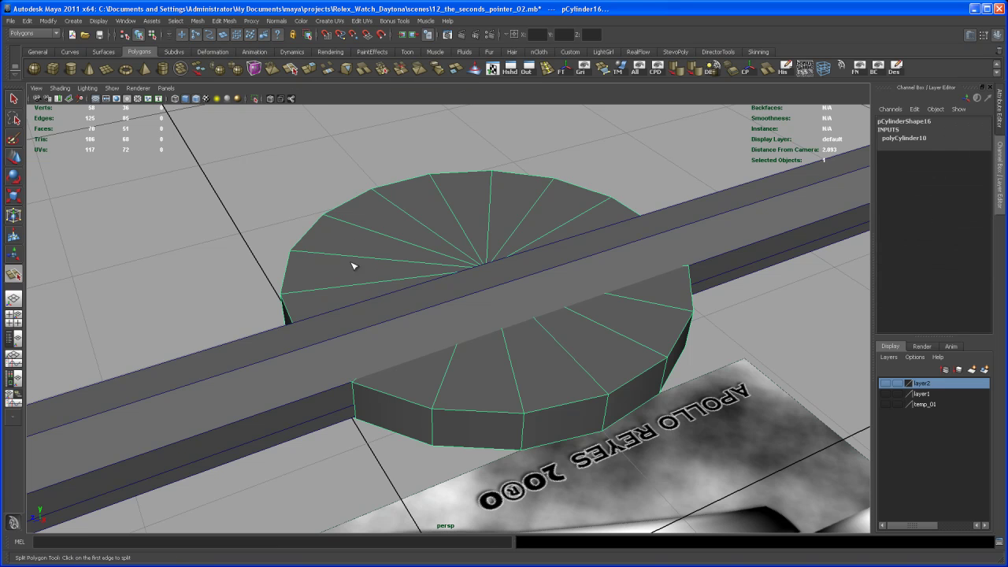
pyautogui.keyDown('alt'); pyautogui.moveTo(395, 351); pyautogui.dragTo(387, 336, button='middle'); pyautogui.keyUp('alt')
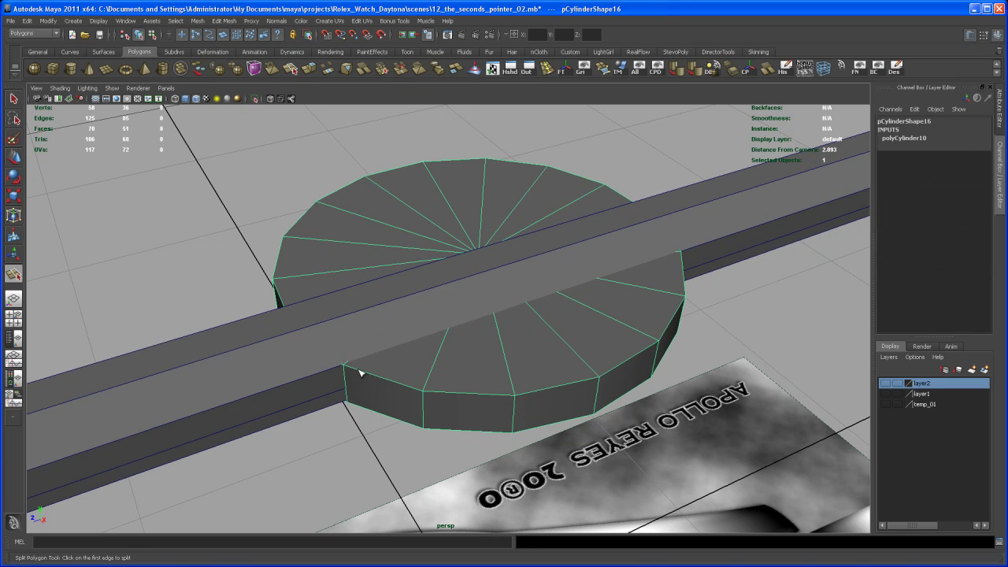
pyautogui.moveTo(360, 371); pyautogui.dragTo(337, 371)
pyautogui.keyDown('alt'); pyautogui.moveTo(556, 319); pyautogui.dragTo(459, 364, button='middle'); pyautogui.keyUp('alt')
pyautogui.moveTo(602, 300); pyautogui.dragTo(615, 278)
pyautogui.press('q')
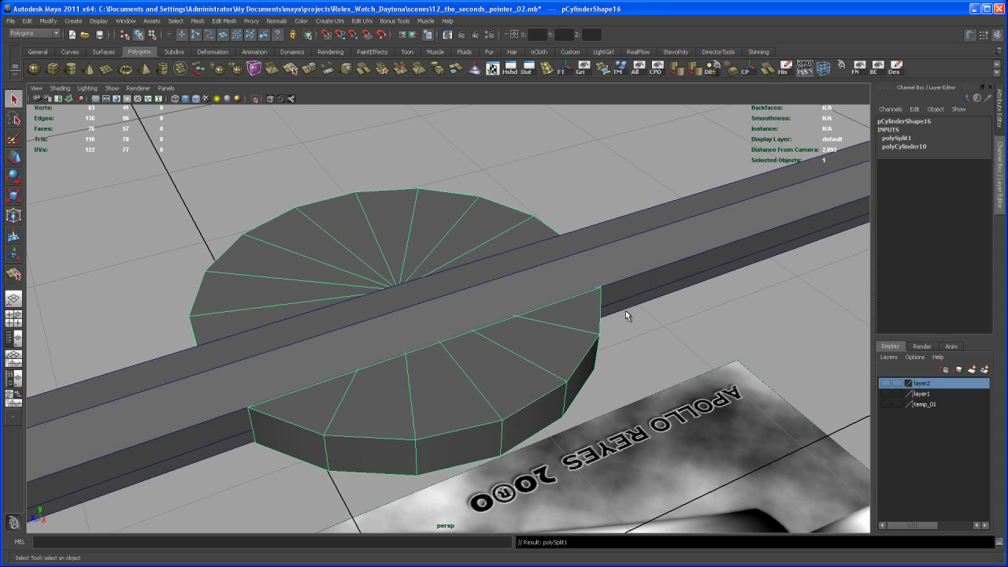
# Split the hub's underside with a matching straight cut between the same two rim corners
pyautogui.keyDown('alt'); pyautogui.moveTo(533, 393); pyautogui.dragTo(514, 337); pyautogui.keyUp('alt')
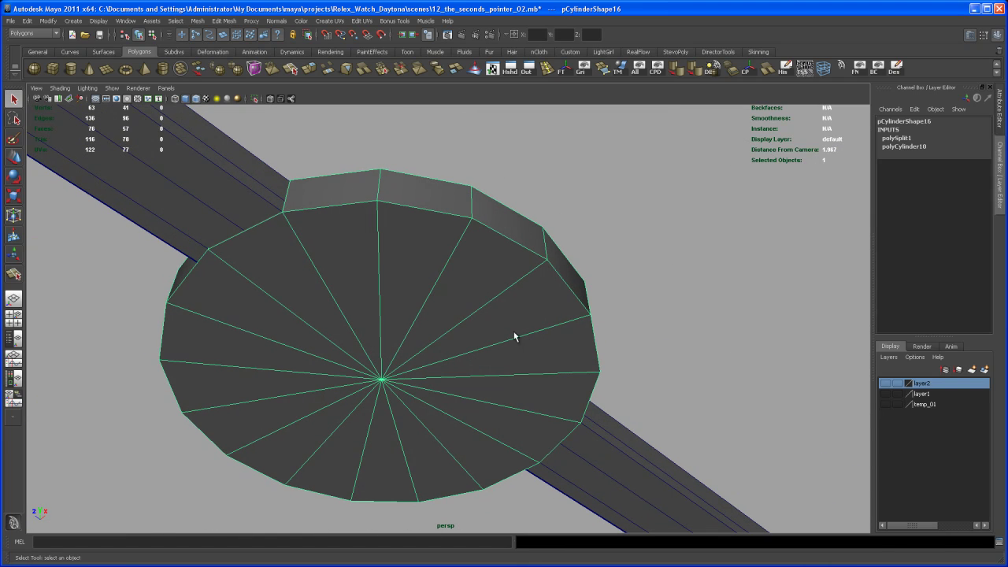
pyautogui.click(287, 69)
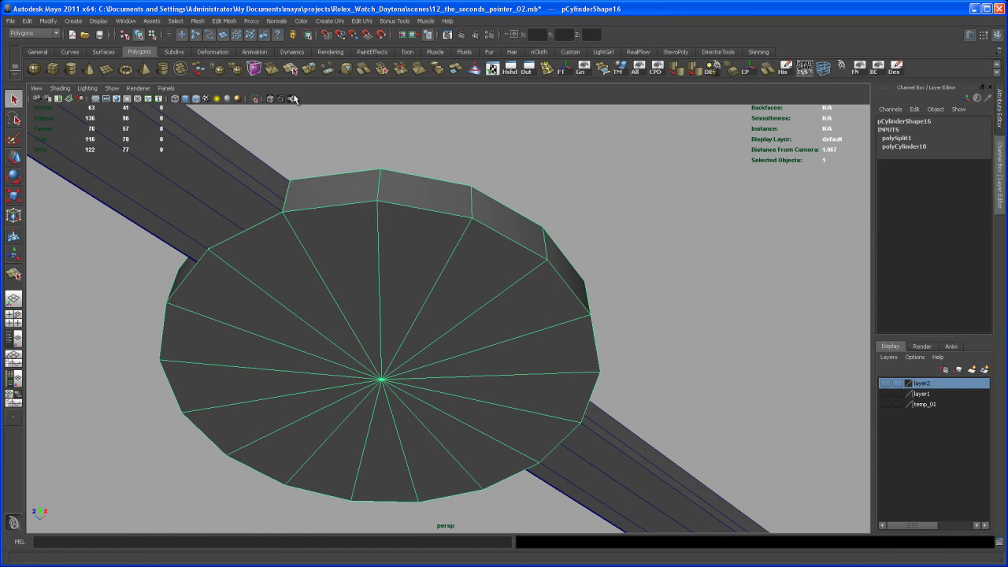
pyautogui.click(278, 222)
pyautogui.keyDown('alt'); pyautogui.moveTo(356, 306); pyautogui.dragTo(342, 340); pyautogui.keyUp('alt')
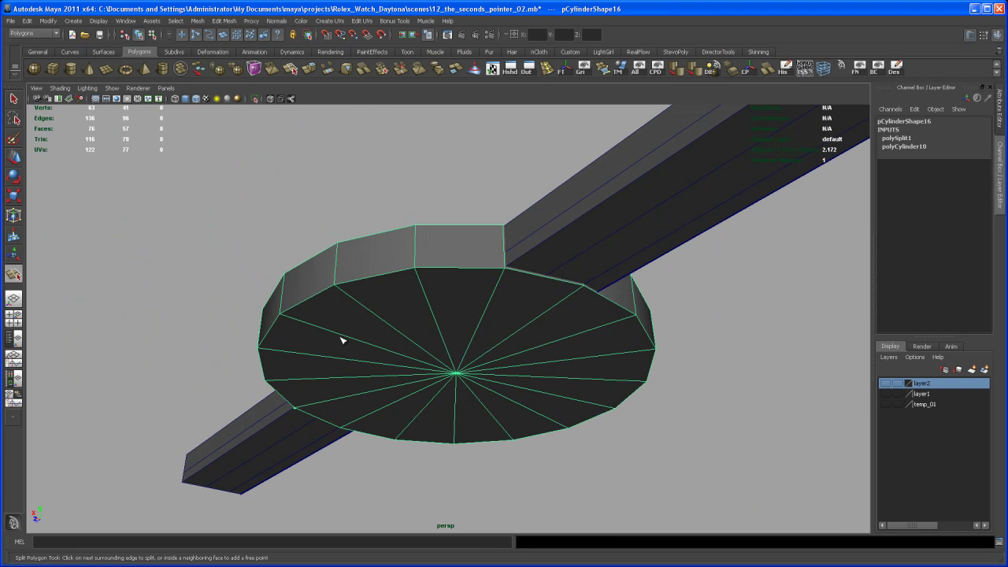
pyautogui.click(507, 268)
pyautogui.press('q')
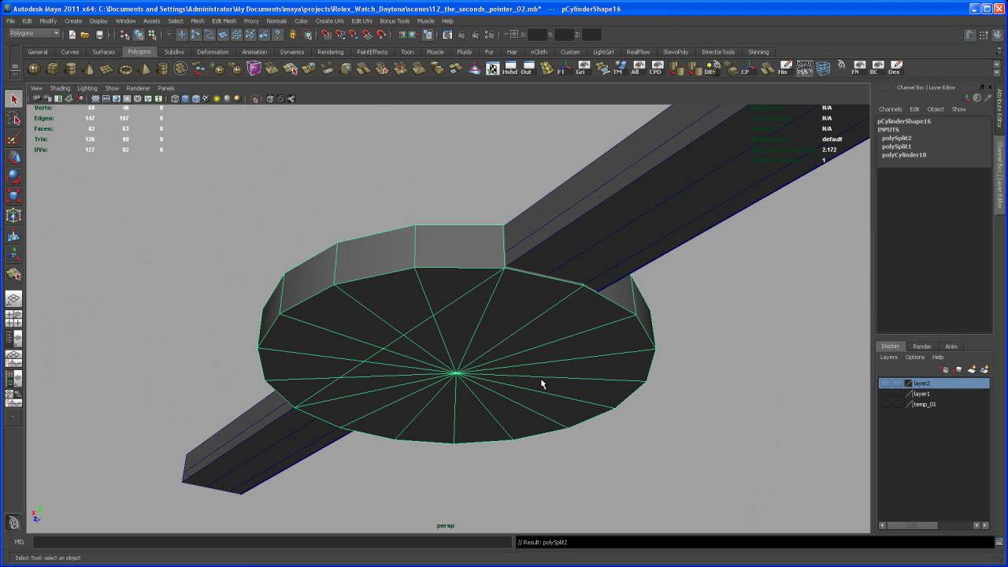
# Delete all hub faces on the centre side of the cuts, keeping only the segment beside the bar
pyautogui.keyDown('alt'); pyautogui.moveTo(541, 383); pyautogui.dragTo(561, 360); pyautogui.keyUp('alt')
pyautogui.keyDown('alt'); pyautogui.moveTo(591, 360); pyautogui.dragTo(585, 354); pyautogui.keyUp('alt')
pyautogui.moveTo(452, 269); pyautogui.dragTo(452, 293, button='right')
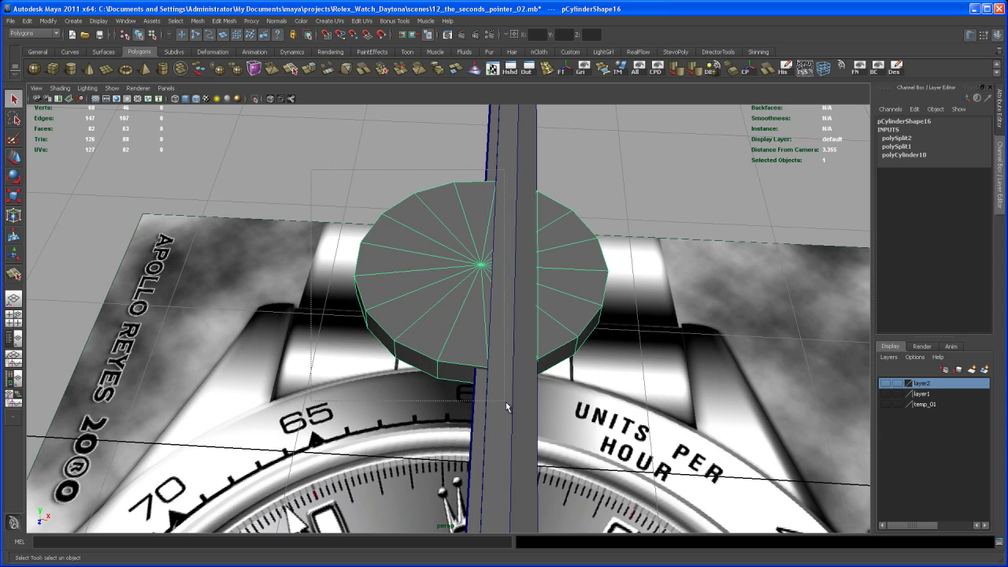
pyautogui.moveTo(514, 411); pyautogui.dragTo(516, 413)
pyautogui.keyDown('alt'); pyautogui.moveTo(589, 426); pyautogui.dragTo(535, 359); pyautogui.keyUp('alt')
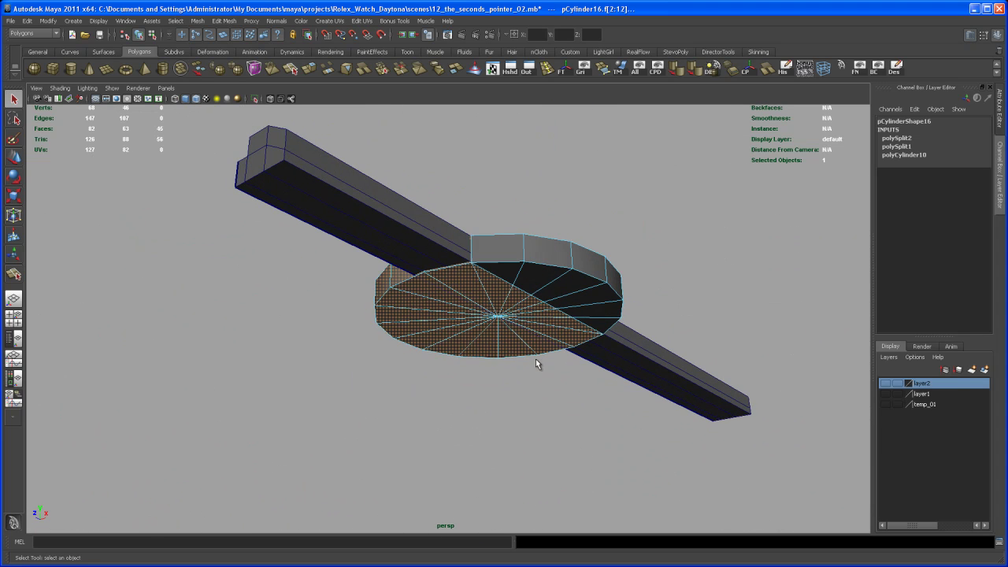
pyautogui.press('Delete')
# Examine how the remaining hub segment meets the side of the bar
pyautogui.keyDown('alt'); pyautogui.moveTo(555, 400); pyautogui.dragTo(520, 390); pyautogui.keyUp('alt')
pyautogui.keyDown('alt'); pyautogui.moveTo(520, 389); pyautogui.dragTo(503, 398, button='middle'); pyautogui.keyUp('alt')
pyautogui.keyDown('alt'); pyautogui.moveTo(502, 398); pyautogui.dragTo(533, 446, button='right'); pyautogui.keyUp('alt')
pyautogui.keyDown('alt'); pyautogui.moveTo(533, 446); pyautogui.dragTo(527, 425); pyautogui.keyUp('alt')
pyautogui.keyDown('alt'); pyautogui.moveTo(527, 425); pyautogui.dragTo(518, 387, button='middle'); pyautogui.keyUp('alt')
pyautogui.keyDown('alt'); pyautogui.moveTo(519, 387); pyautogui.dragTo(536, 427, button='right'); pyautogui.keyUp('alt')
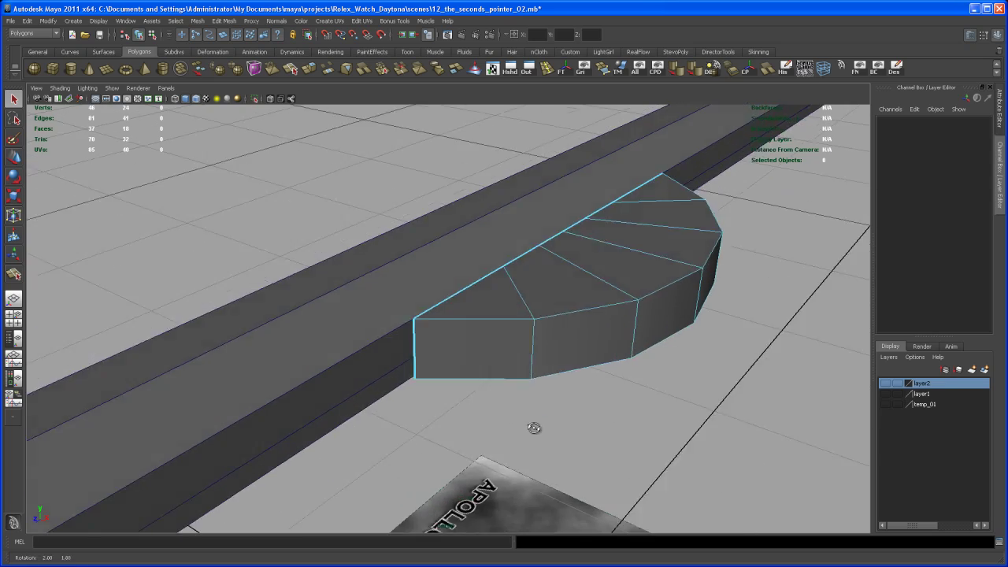
pyautogui.moveTo(535, 427)
pyautogui.keyDown('alt'); pyautogui.mouseDown()
pyautogui.moveTo(512, 411)
pyautogui.moveTo(522, 424)
pyautogui.mouseUp(); pyautogui.keyUp('alt')
pyautogui.keyDown('alt'); pyautogui.moveTo(521, 423); pyautogui.dragTo(471, 400, button='middle'); pyautogui.keyUp('alt')
pyautogui.keyDown('alt'); pyautogui.moveTo(471, 400); pyautogui.dragTo(472, 396); pyautogui.keyUp('alt')
pyautogui.keyDown('alt'); pyautogui.moveTo(473, 396); pyautogui.dragTo(477, 410, button='middle'); pyautogui.keyUp('alt')
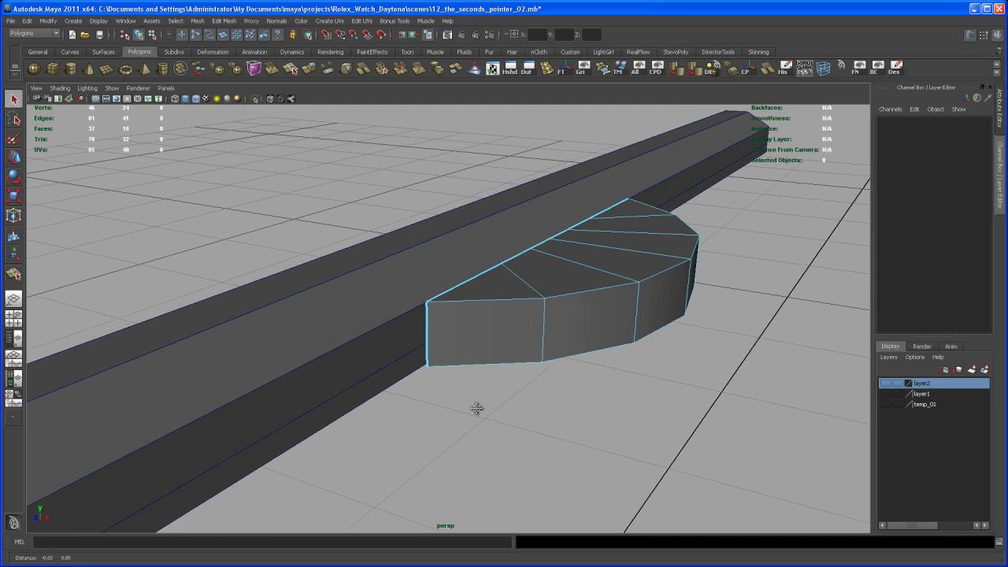
pyautogui.keyDown('alt'); pyautogui.moveTo(478, 409); pyautogui.dragTo(505, 451, button='right'); pyautogui.keyUp('alt')
pyautogui.keyDown('alt'); pyautogui.moveTo(504, 455); pyautogui.dragTo(485, 322); pyautogui.keyUp('alt')
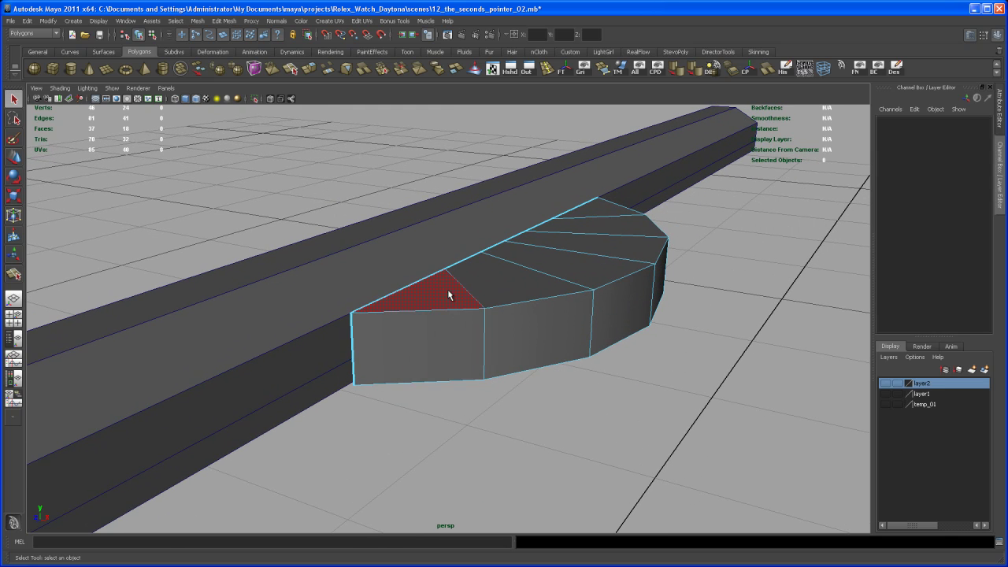
# Lower the hub segment's top vertices and snap them to the height of the bar's upper side edge
pyautogui.keyDown('alt'); pyautogui.moveTo(496, 345); pyautogui.dragTo(463, 334); pyautogui.keyUp('alt')
pyautogui.moveTo(462, 329); pyautogui.dragTo(425, 331, button='right')
pyautogui.keyDown('alt'); pyautogui.moveTo(452, 368); pyautogui.dragTo(457, 343); pyautogui.keyUp('alt')
pyautogui.moveTo(563, 301); pyautogui.dragTo(547, 368)
pyautogui.press('w')
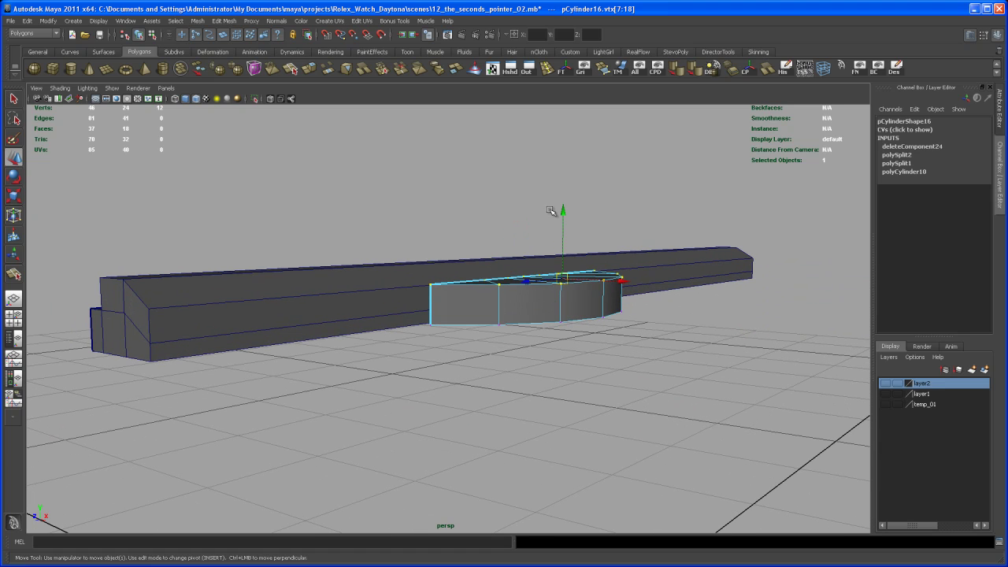
pyautogui.moveTo(562, 211); pyautogui.dragTo(530, 237)
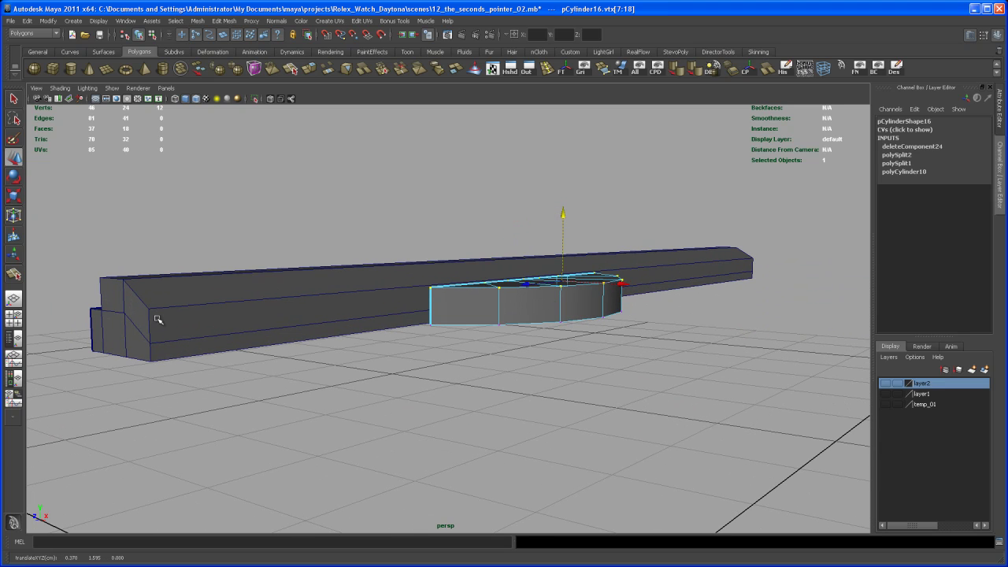
pyautogui.moveTo(149, 310); pyautogui.dragTo(153, 310, button='middle')
# Snap the hub segment's bottom vertices to the height of the bar's bottom edge, at about Y 1.497
pyautogui.keyDown('alt'); pyautogui.moveTo(455, 339); pyautogui.dragTo(443, 326); pyautogui.keyUp('alt')
pyautogui.keyDown('alt'); pyautogui.moveTo(687, 381); pyautogui.dragTo(608, 376); pyautogui.keyUp('alt')
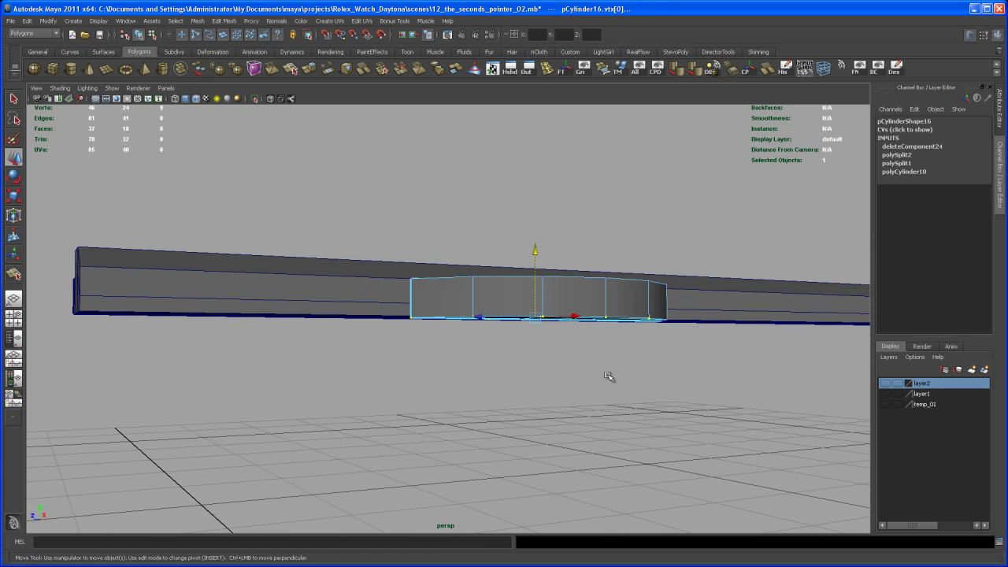
pyautogui.moveTo(536, 355); pyautogui.dragTo(596, 294)
pyautogui.moveTo(579, 247); pyautogui.dragTo(573, 250)
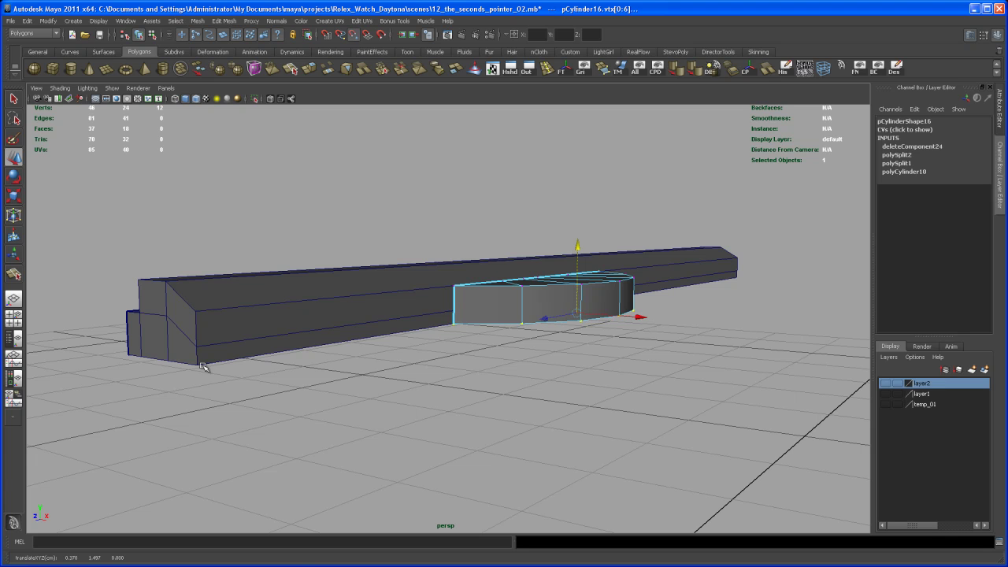
# Move the whole hub segment away from the bar along X to a Translate X of 0.315
pyautogui.keyDown('alt'); pyautogui.moveTo(431, 364); pyautogui.dragTo(428, 391); pyautogui.keyUp('alt')
pyautogui.keyDown('alt'); pyautogui.moveTo(427, 392); pyautogui.dragTo(546, 376, button='right'); pyautogui.keyUp('alt')
pyautogui.keyDown('alt'); pyautogui.moveTo(547, 376); pyautogui.dragTo(530, 399); pyautogui.keyUp('alt')
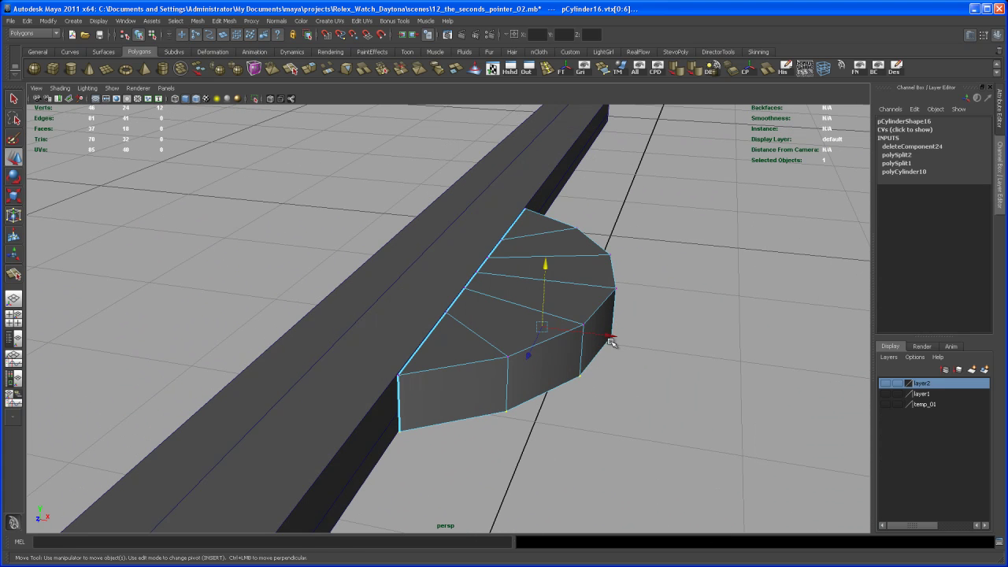
pyautogui.moveTo(611, 336); pyautogui.dragTo(613, 333)
pyautogui.hotkey('ctrl', 'z')
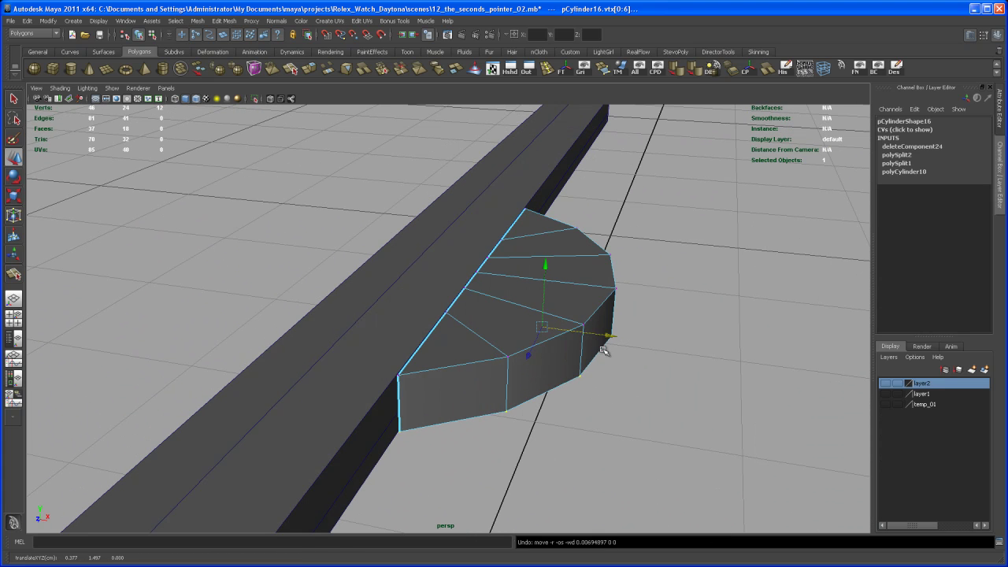
pyautogui.moveTo(570, 347); pyautogui.dragTo(592, 334, button='right')
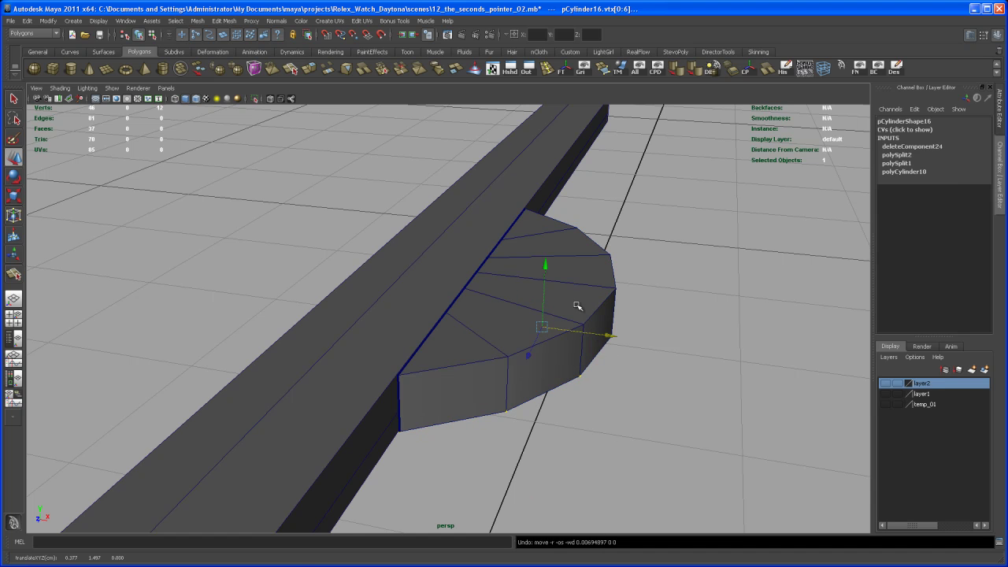
pyautogui.click(581, 308)
pyautogui.moveTo(419, 291); pyautogui.dragTo(575, 309)
pyautogui.keyDown('alt'); pyautogui.moveTo(568, 353); pyautogui.dragTo(520, 327); pyautogui.keyUp('alt')
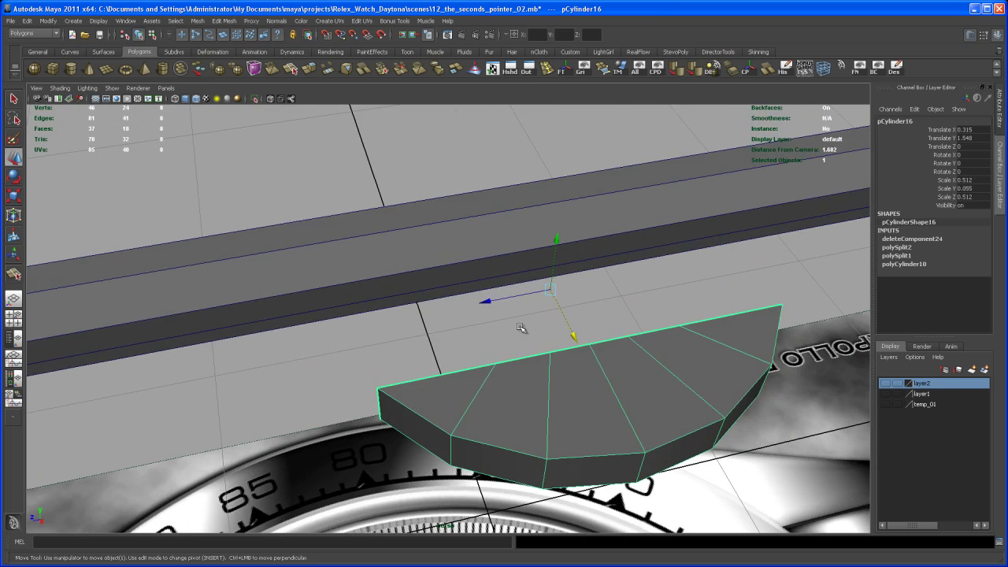
# Insert an edge loop across the bar level with the hub segment's +Z end
pyautogui.keyDown('alt'); pyautogui.moveTo(513, 292); pyautogui.dragTo(466, 301); pyautogui.keyUp('alt')
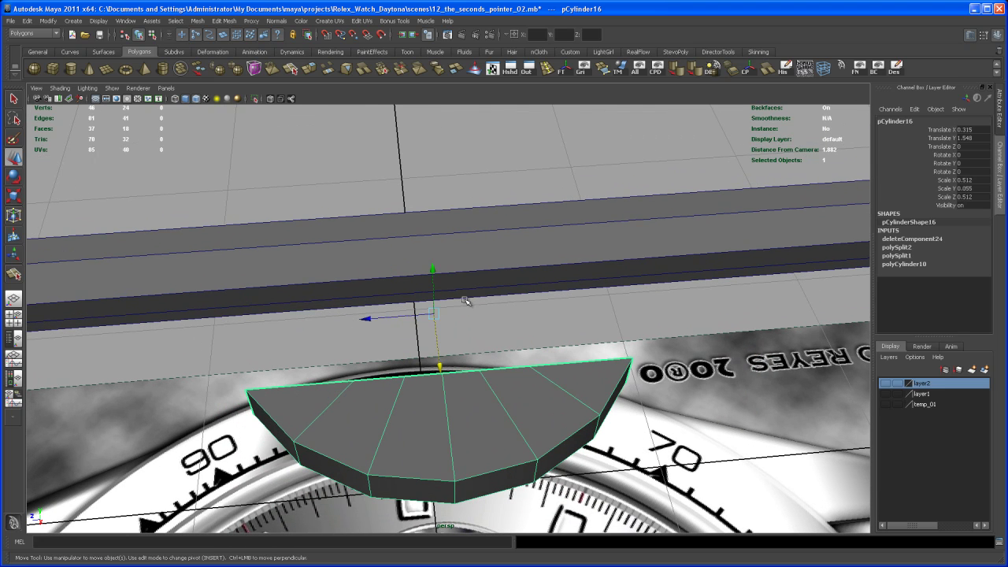
pyautogui.click(548, 69)
pyautogui.keyDown('alt'); pyautogui.moveTo(488, 198); pyautogui.dragTo(391, 269); pyautogui.keyUp('alt')
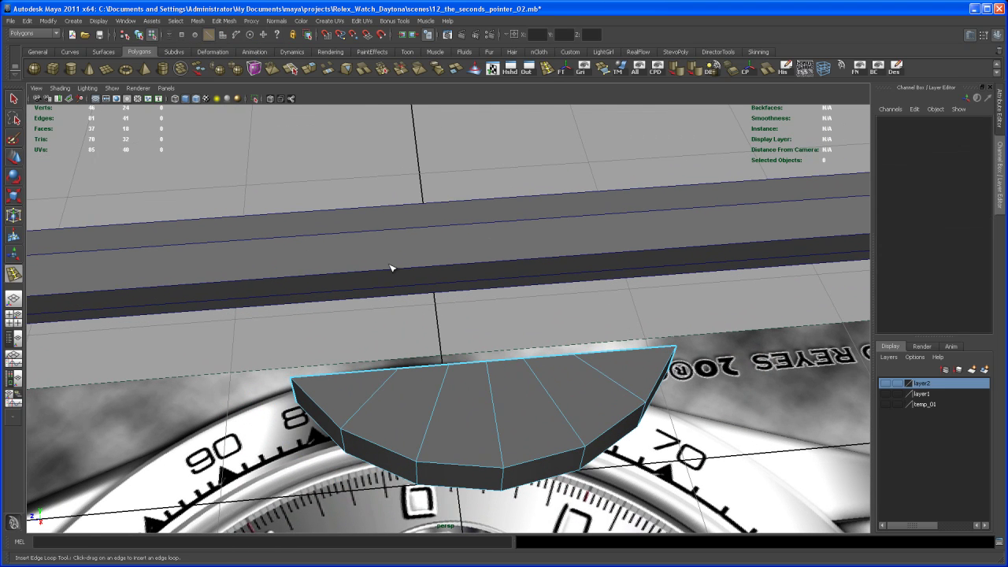
pyautogui.click(287, 280)
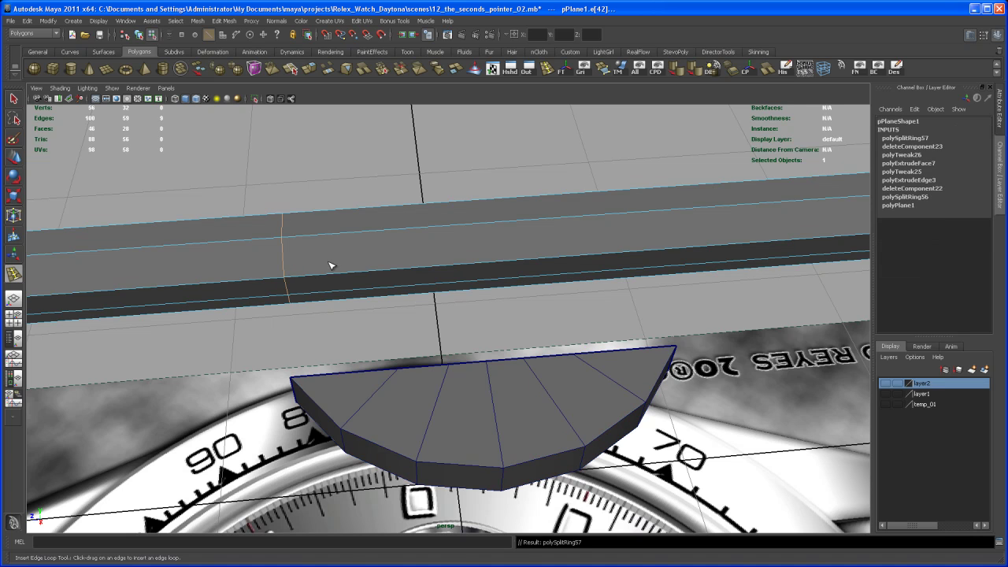
# Snap the new edge loop along Z to the corner vertex at the hub segment's +Z end
pyautogui.press('w')
pyautogui.keyDown('alt'); pyautogui.moveTo(341, 275); pyautogui.dragTo(343, 352); pyautogui.keyUp('alt')
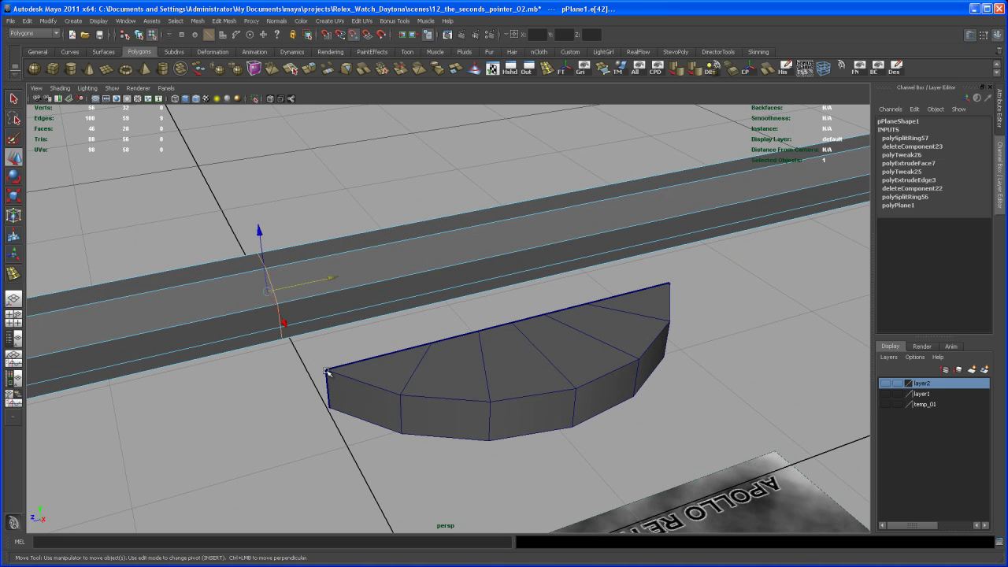
pyautogui.moveTo(327, 371); pyautogui.dragTo(329, 371, button='middle')
pyautogui.keyDown('alt'); pyautogui.moveTo(366, 331); pyautogui.dragTo(367, 310); pyautogui.keyUp('alt')
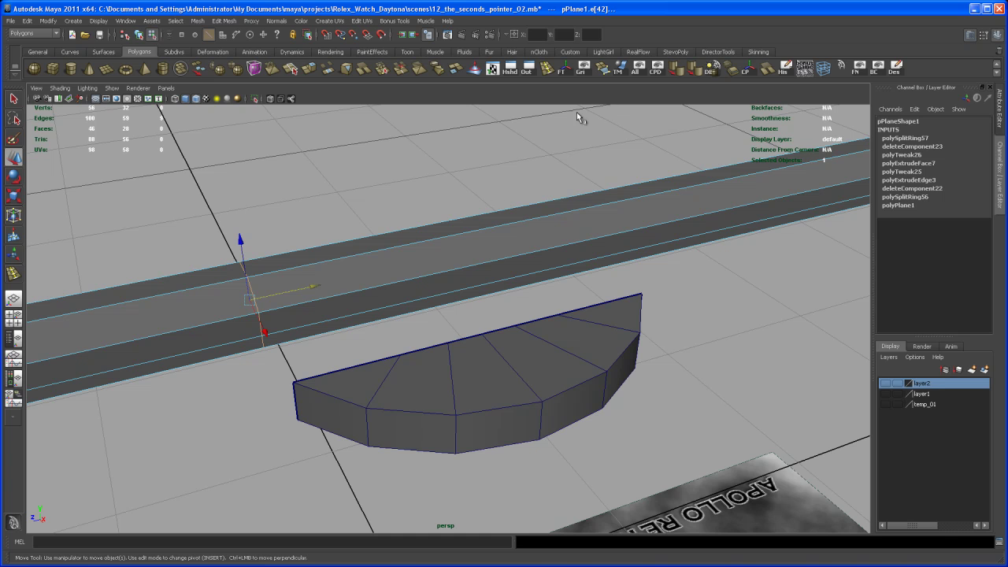
# Insert a second edge loop across the bar and snap it along Z to the hub segment's next flat-side vertex
pyautogui.click(545, 70)
pyautogui.keyDown('alt'); pyautogui.moveTo(434, 272); pyautogui.dragTo(398, 317); pyautogui.keyUp('alt')
pyautogui.click(367, 292)
pyautogui.press('w')
pyautogui.moveTo(440, 251); pyautogui.dragTo(438, 254)
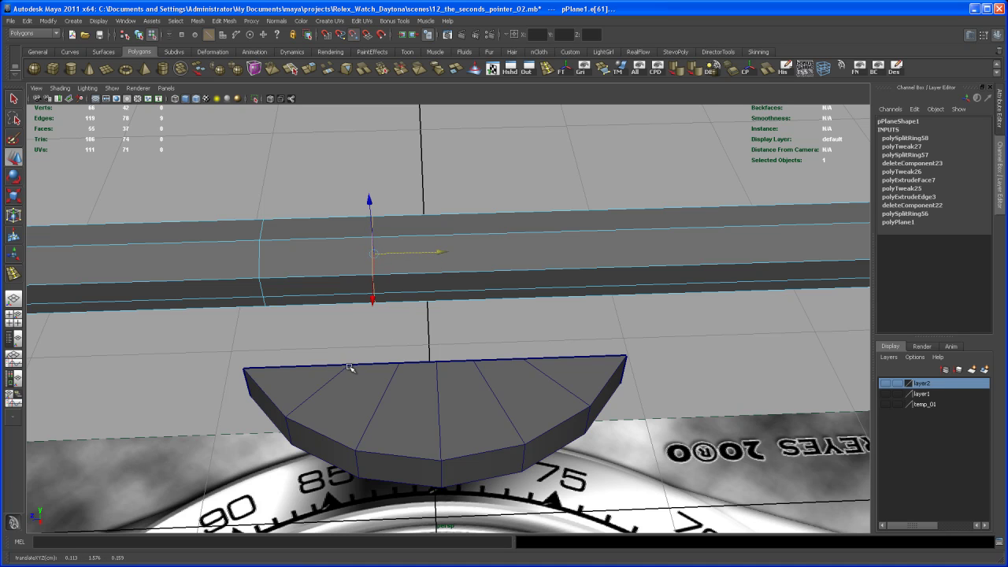
pyautogui.moveTo(349, 367); pyautogui.dragTo(380, 337, button='middle')
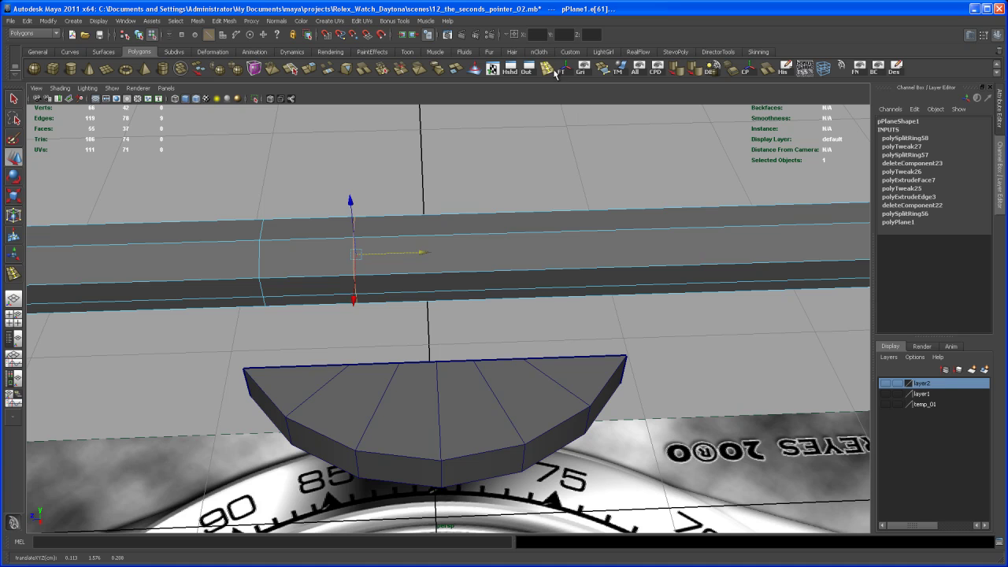
# Insert a third edge loop across the bar and align it with the hub vertex just on the +Z side of centre
pyautogui.click(551, 70)
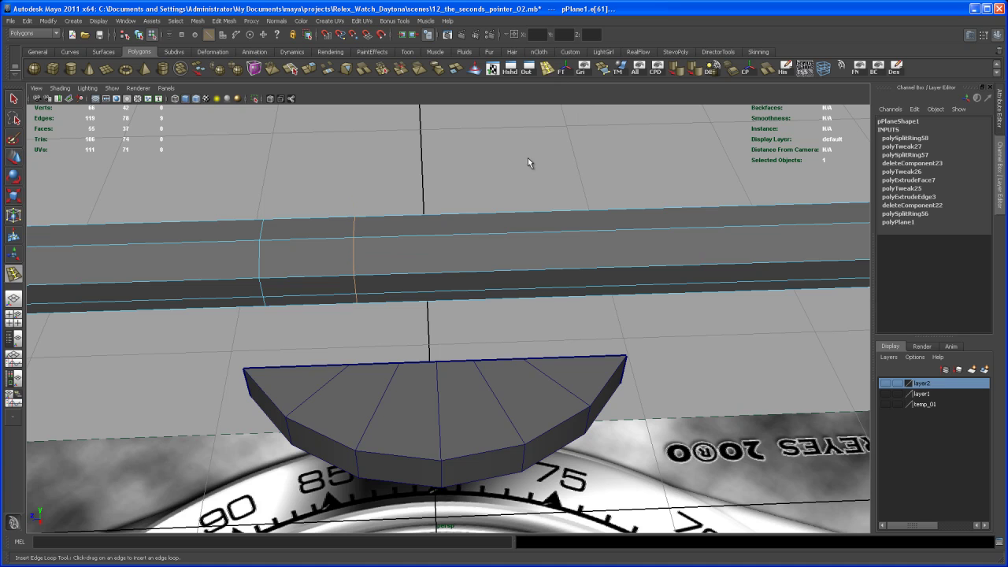
pyautogui.click(400, 279)
pyautogui.press('e')
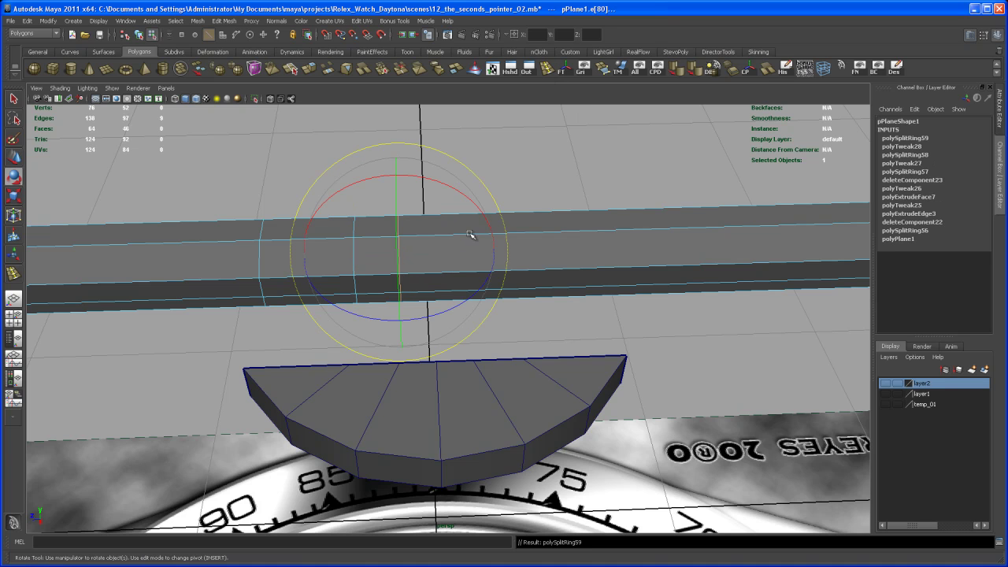
pyautogui.press('w')
pyautogui.click(469, 250)
pyautogui.moveTo(456, 260); pyautogui.dragTo(459, 260, button='middle')
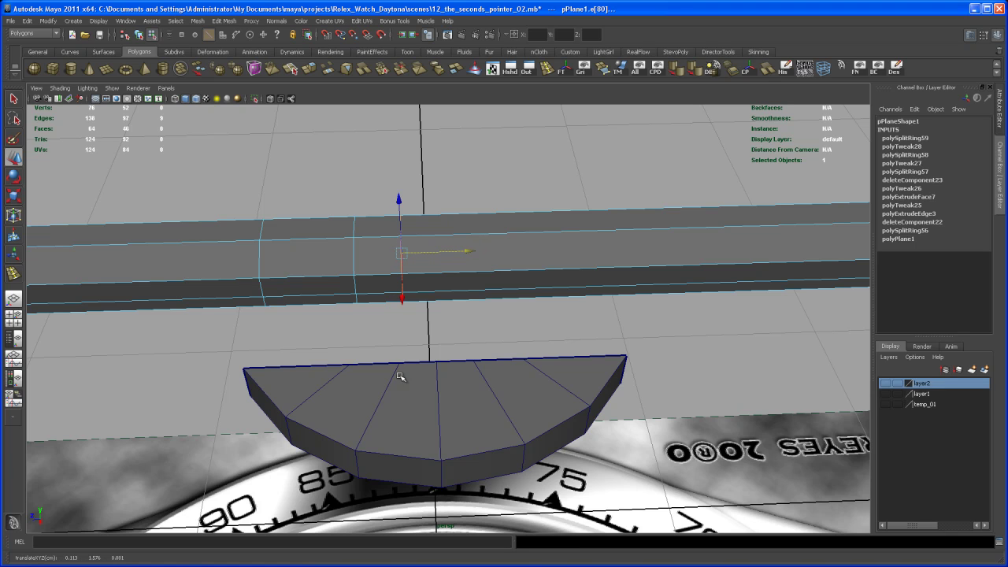
pyautogui.moveTo(399, 367); pyautogui.dragTo(399, 364, button='middle')
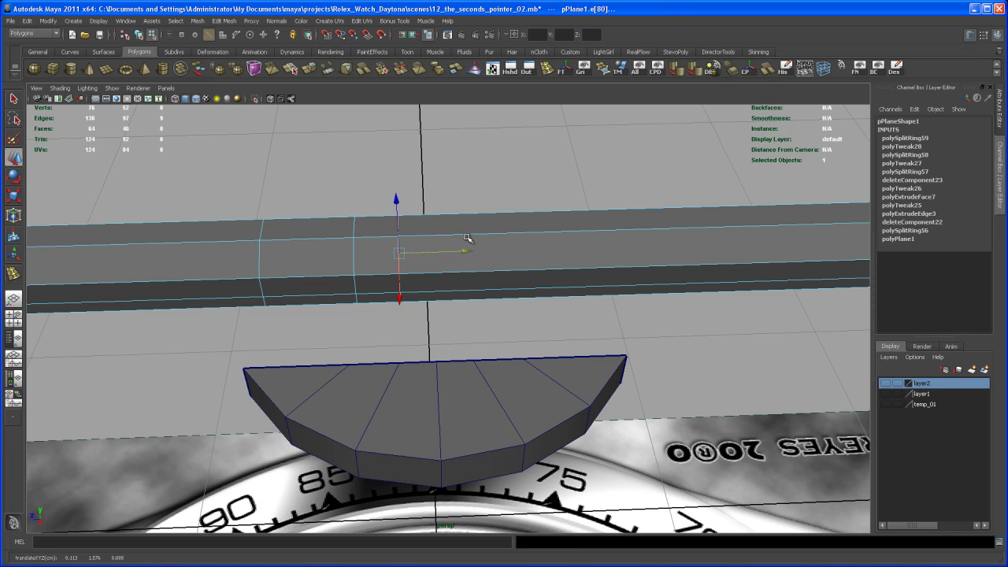
# Insert an edge loop across the bar's middle and snap it along Z to the hub segment's centre vertex
pyautogui.press('y')
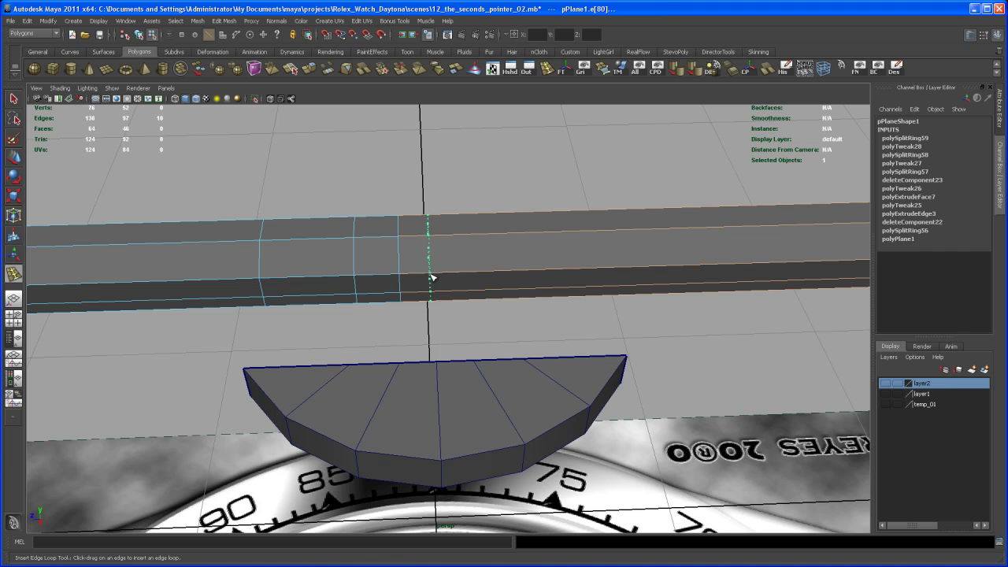
pyautogui.moveTo(431, 277); pyautogui.dragTo(431, 278)
pyautogui.press('w')
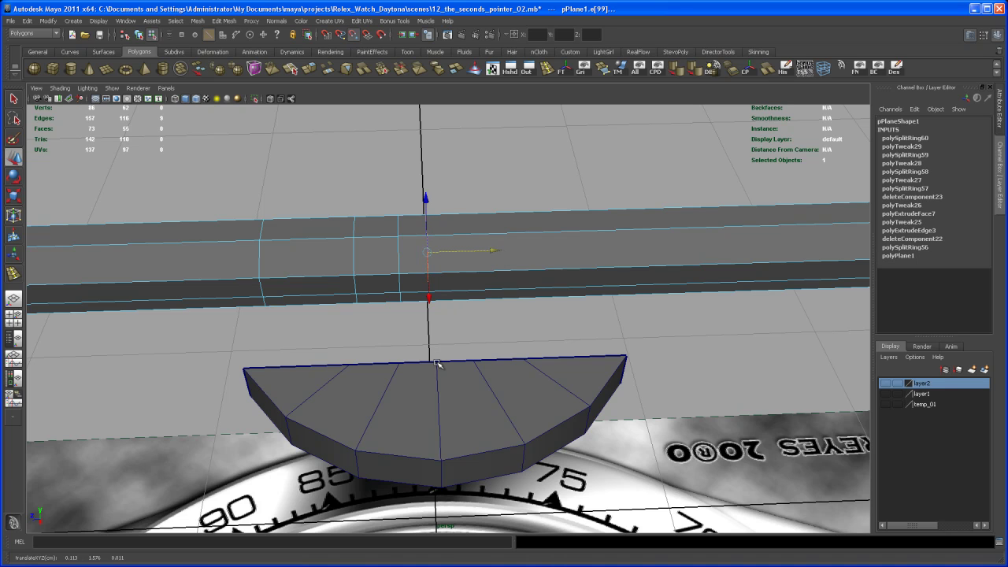
# Add an edge loop past the bar's centre and snap it to the first hub vertex on the -Z side
pyautogui.press('y')
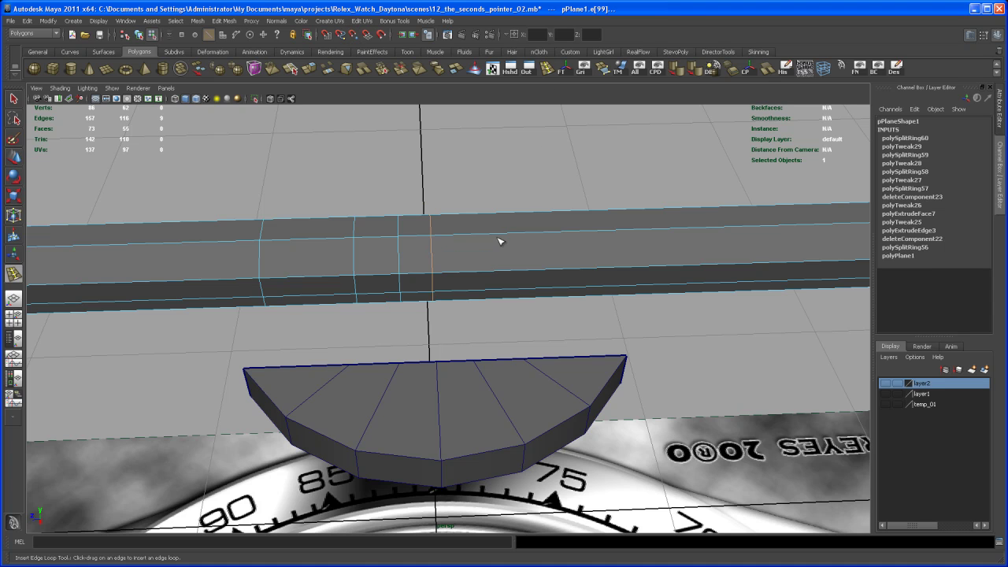
pyautogui.click(482, 236)
pyautogui.press('w')
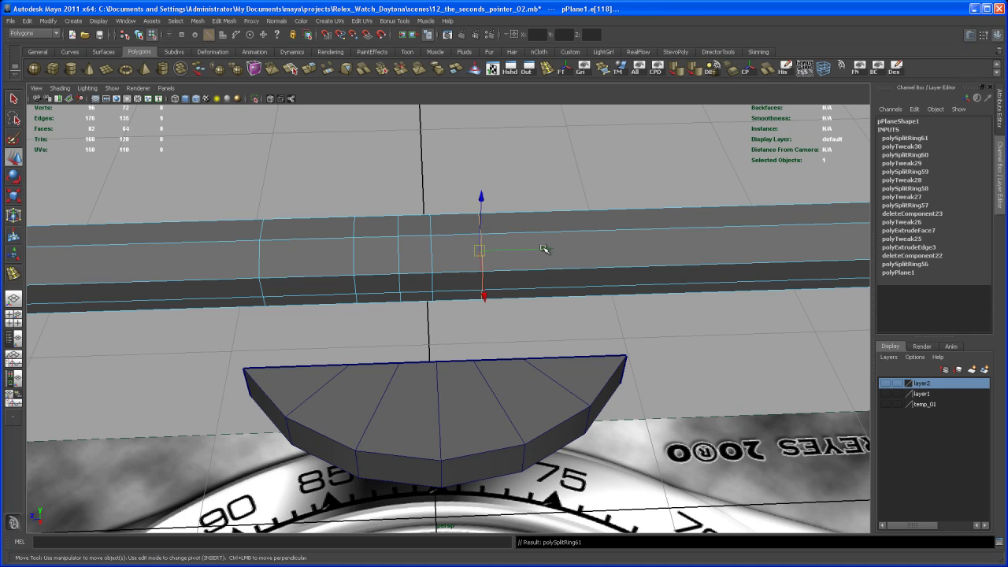
pyautogui.moveTo(543, 249); pyautogui.dragTo(533, 250)
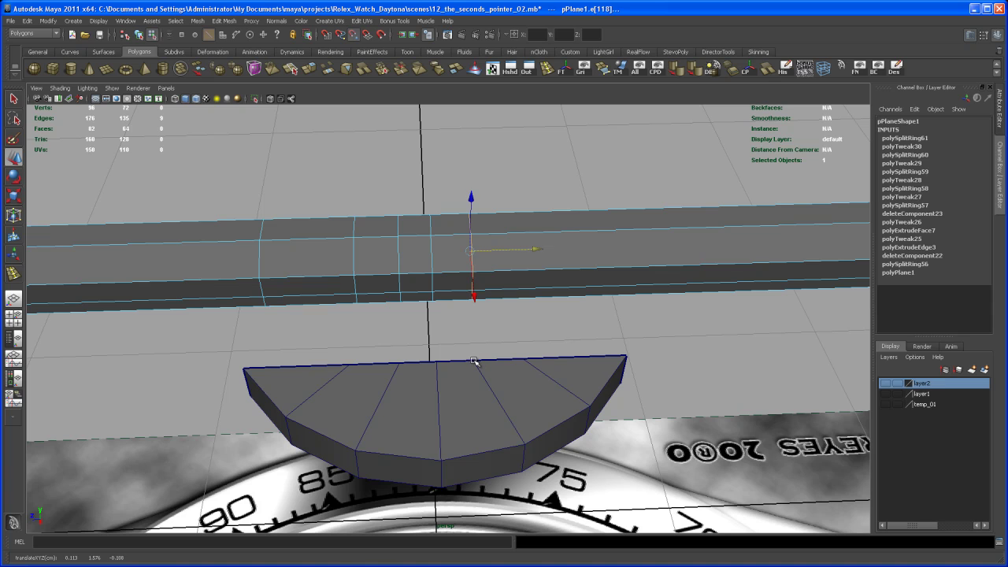
pyautogui.middleClick(474, 361)
# Add another edge loop across the bar and align it with the second hub vertex on the -Z side
pyautogui.click(547, 68)
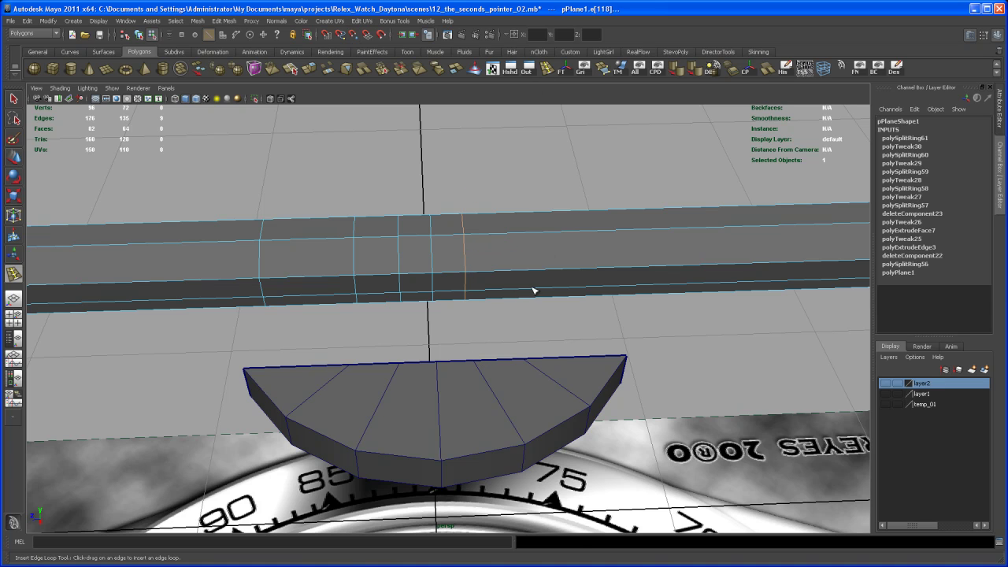
pyautogui.click(519, 274)
pyautogui.press('w')
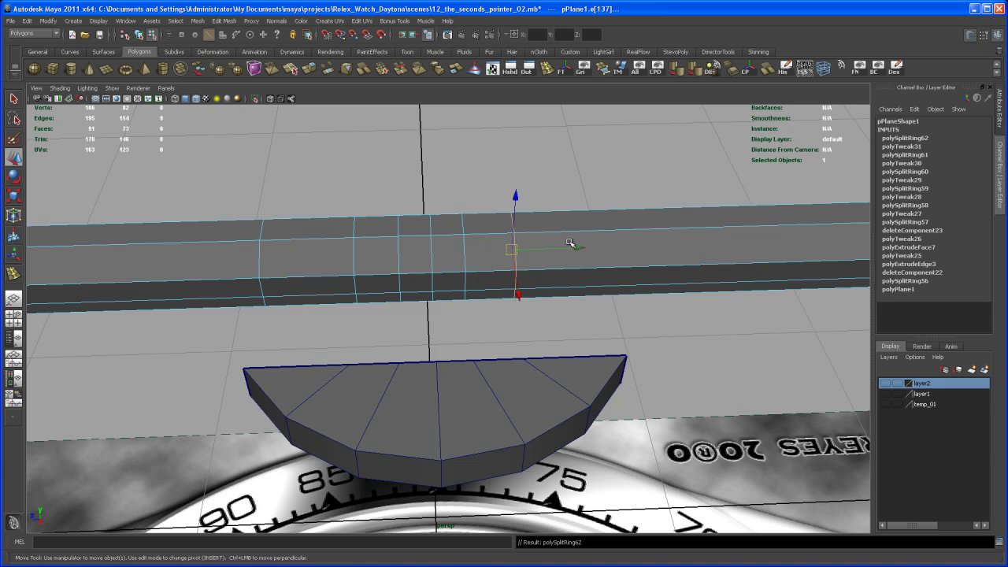
pyautogui.moveTo(580, 249); pyautogui.dragTo(574, 248)
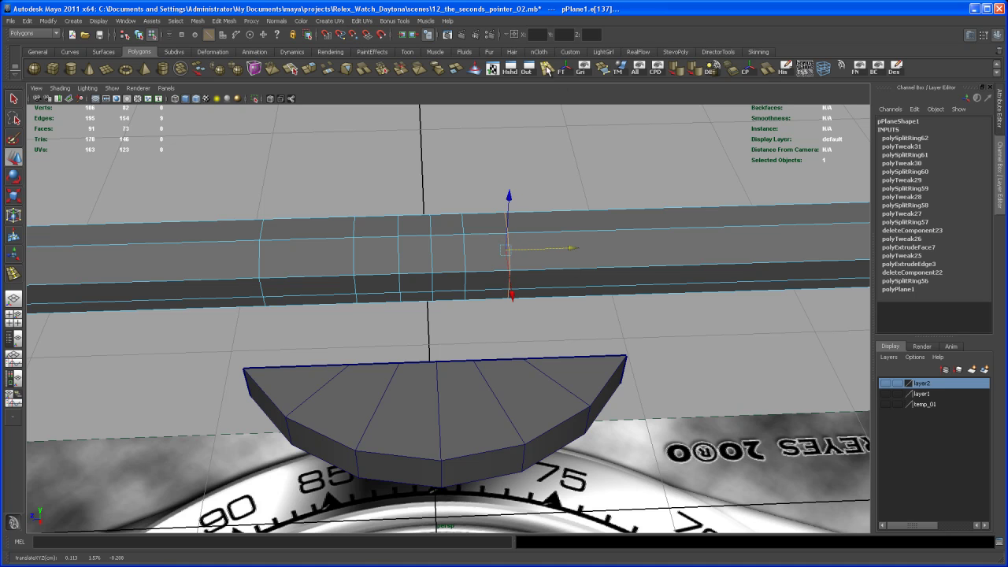
# Insert the last edge loop across the bar and snap it to the corner vertex at the hub segment's -Z end
pyautogui.click(546, 69)
pyautogui.moveTo(596, 235); pyautogui.dragTo(655, 246)
pyautogui.press('w')
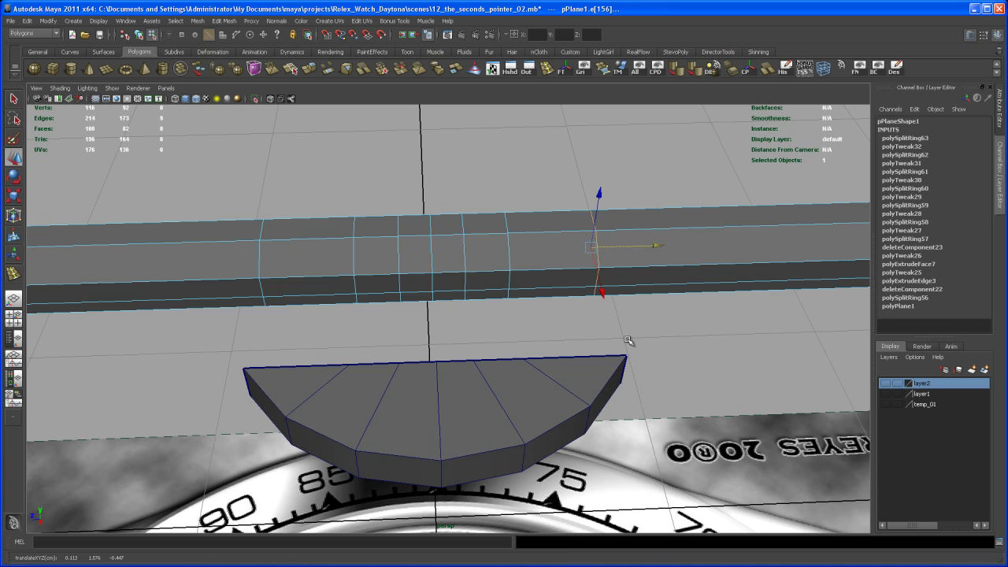
pyautogui.moveTo(630, 360); pyautogui.dragTo(626, 355, button='middle')
pyautogui.keyDown('alt'); pyautogui.moveTo(577, 380); pyautogui.dragTo(525, 332); pyautogui.keyUp('alt')
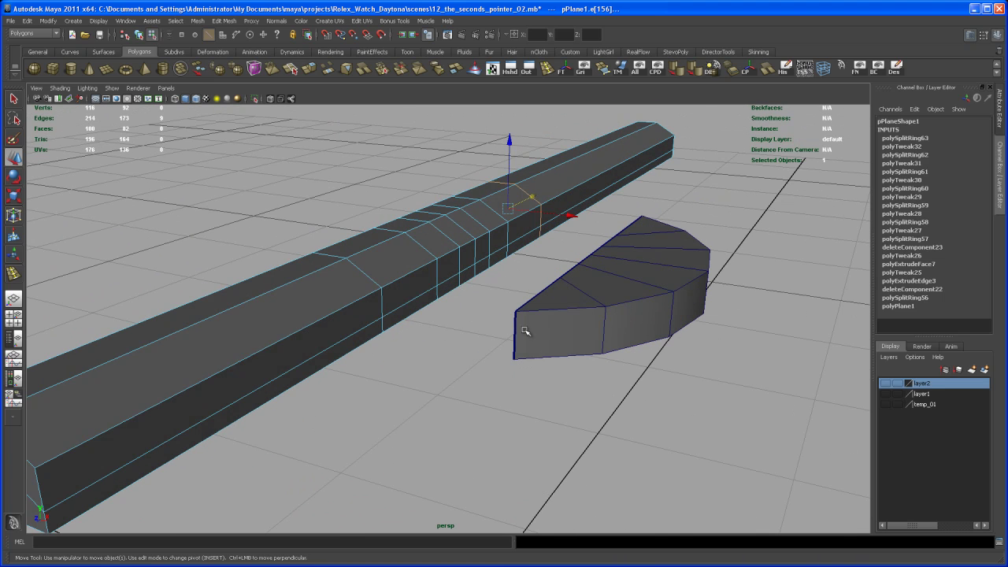
# Delete both rows of side faces on the bar facing the hub segment, between the first and last new edge loops
pyautogui.rightClick(421, 304)
pyautogui.keyDown('alt'); pyautogui.moveTo(422, 322); pyautogui.dragTo(423, 333); pyautogui.keyUp('alt')
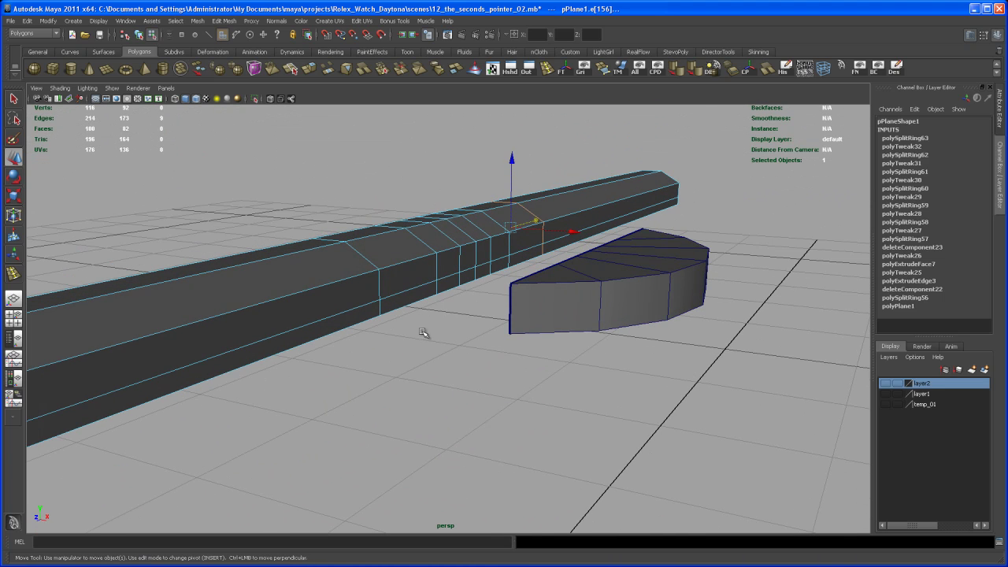
pyautogui.press('q')
pyautogui.click(409, 279)
pyautogui.keyDown('shift'); pyautogui.click(446, 275); pyautogui.keyUp('shift')
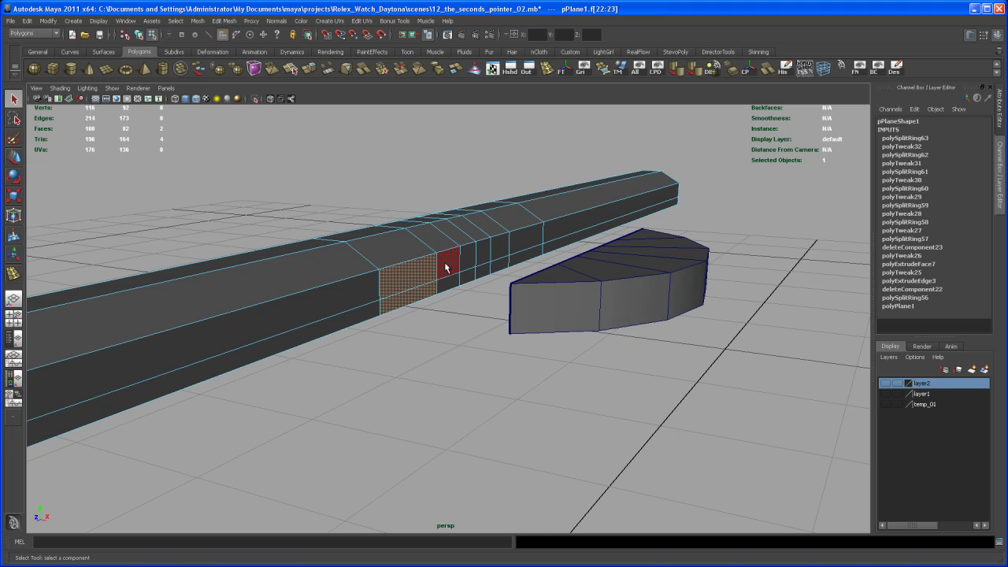
pyautogui.keyDown('shift'); pyautogui.click(466, 262); pyautogui.keyUp('shift')
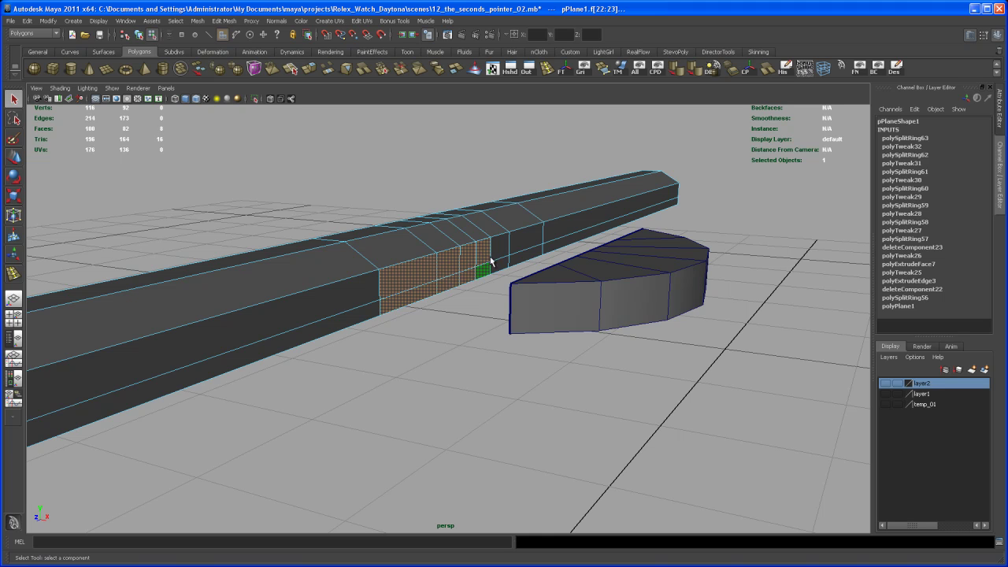
pyautogui.keyDown('shift'); pyautogui.click(499, 247); pyautogui.keyUp('shift')
pyautogui.keyDown('shift'); pyautogui.click(501, 264); pyautogui.keyUp('shift')
pyautogui.keyDown('shift'); pyautogui.click(521, 243); pyautogui.keyUp('shift')
pyautogui.keyDown('shift'); pyautogui.click(522, 256); pyautogui.keyUp('shift')
pyautogui.moveTo(499, 326)
pyautogui.keyDown('alt'); pyautogui.mouseDown()
pyautogui.moveTo(493, 295)
pyautogui.moveTo(600, 293)
pyautogui.moveTo(609, 306)
pyautogui.moveTo(489, 331)
pyautogui.mouseUp(); pyautogui.keyUp('alt')
pyautogui.press('Delete')
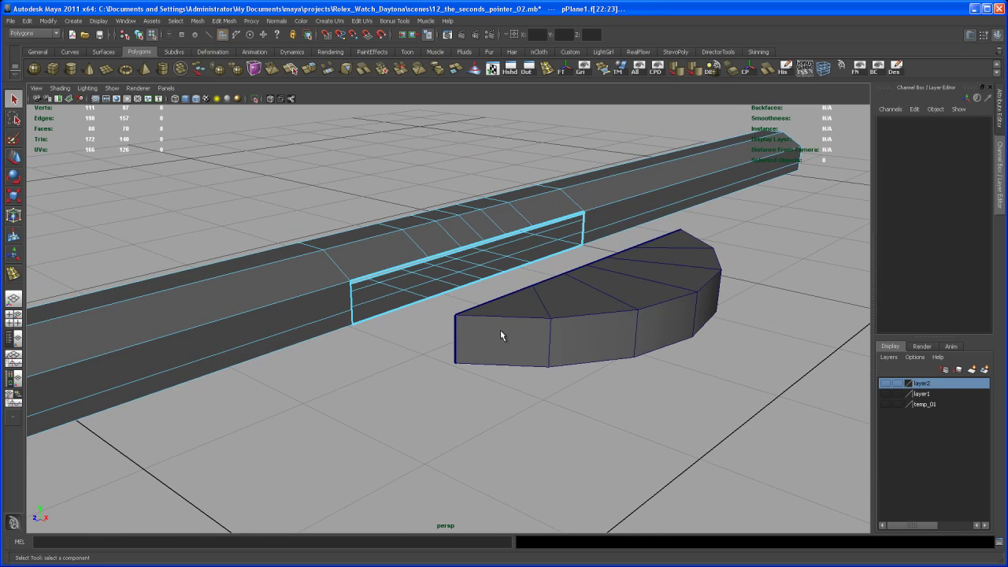
# Move the hub segment along X up to the bar's open side, to a Translate X of 0.001
pyautogui.keyDown('alt'); pyautogui.moveTo(462, 367); pyautogui.dragTo(455, 329); pyautogui.keyUp('alt')
pyautogui.moveTo(603, 333); pyautogui.dragTo(630, 324, button='right')
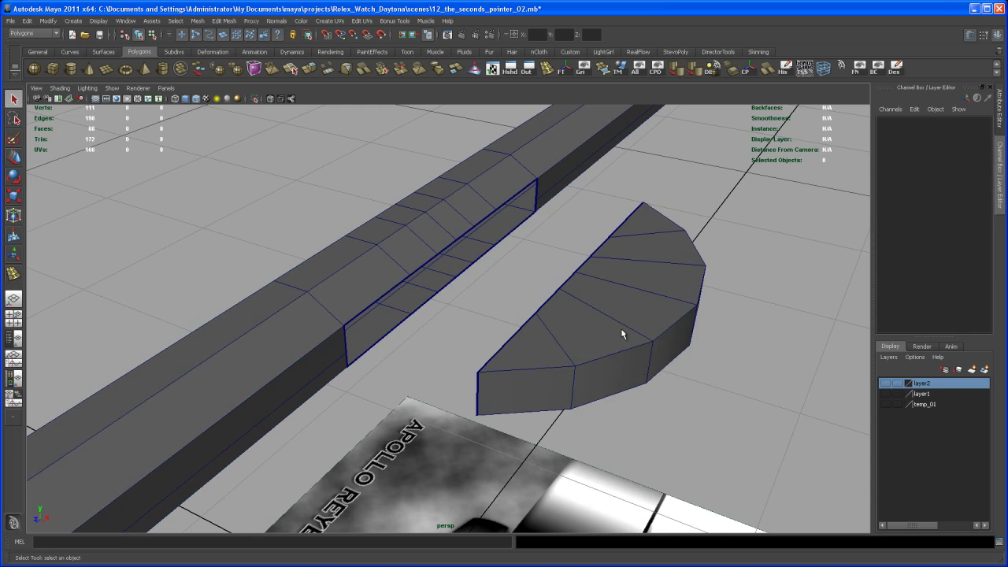
pyautogui.click(620, 329)
pyautogui.keyDown('alt'); pyautogui.moveTo(579, 362); pyautogui.dragTo(420, 260); pyautogui.keyUp('alt')
pyautogui.press('w')
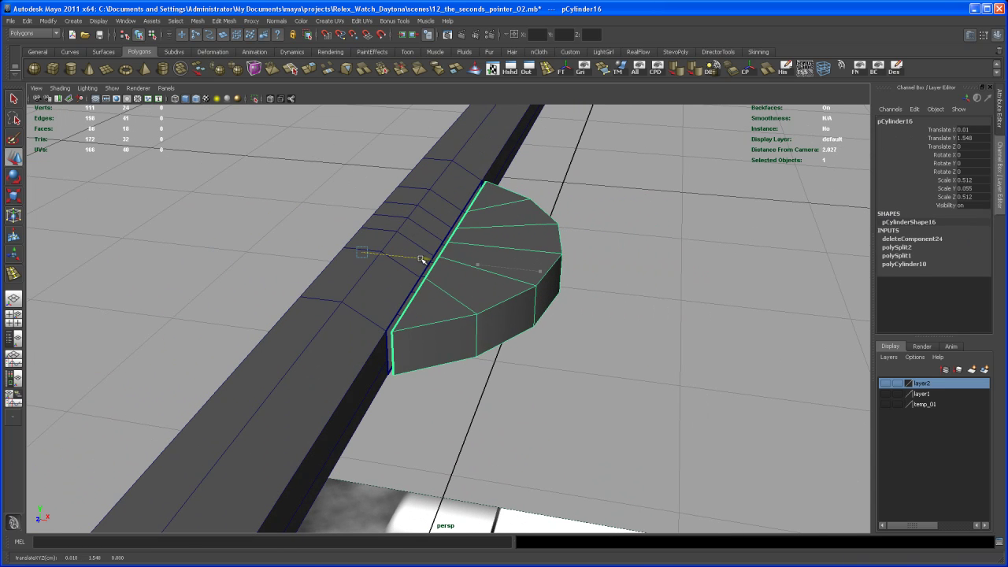
pyautogui.keyDown('alt'); pyautogui.moveTo(445, 320); pyautogui.dragTo(488, 392, button='right'); pyautogui.keyUp('alt')
pyautogui.keyDown('alt'); pyautogui.moveTo(488, 391); pyautogui.dragTo(531, 329); pyautogui.keyUp('alt')
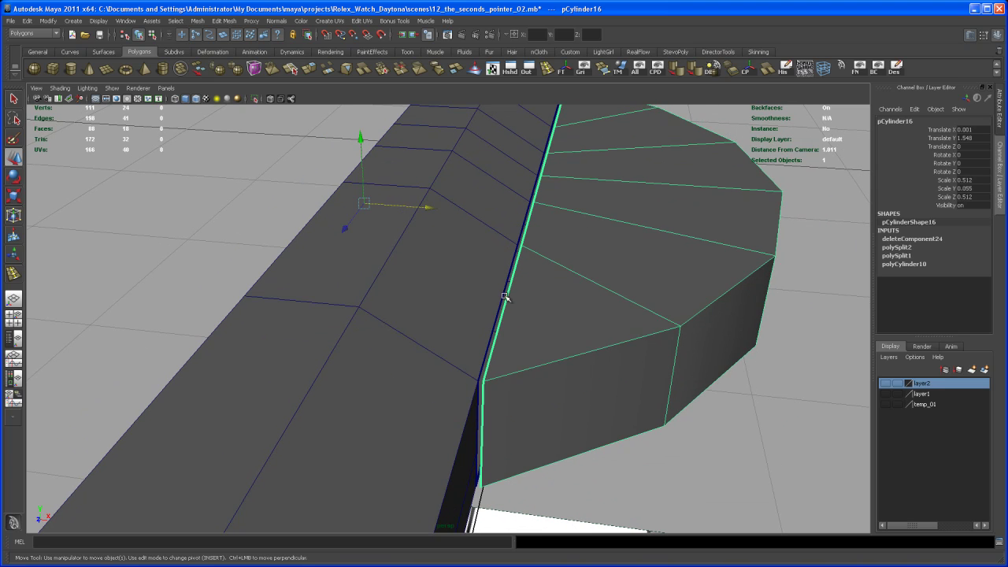
# Place the hub segment's pivot on its flat side and snap the segment along X to the opening's corner vertex, at Translate X -0.003
pyautogui.press('Insert')
pyautogui.moveTo(412, 207); pyautogui.dragTo(425, 209)
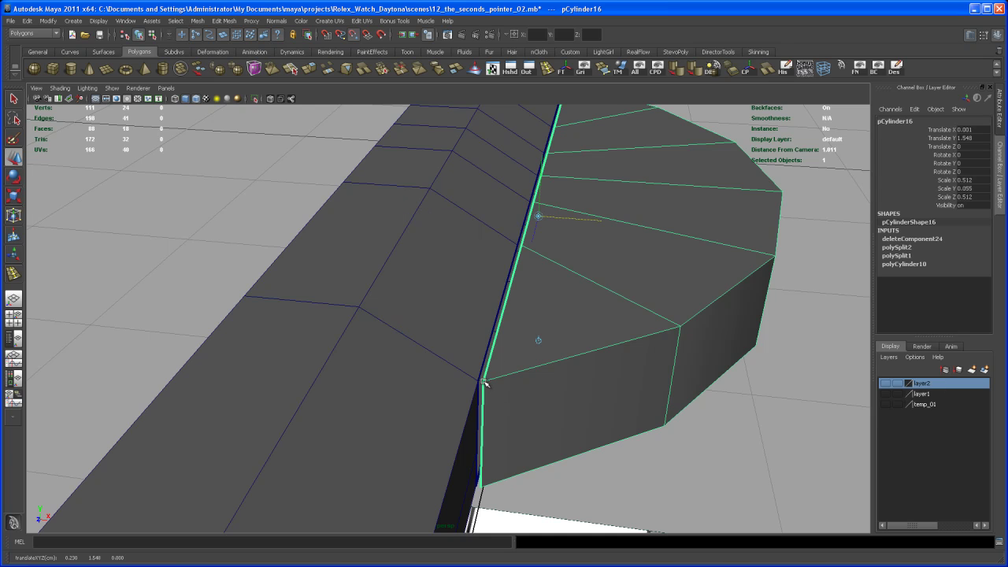
pyautogui.press('Insert')
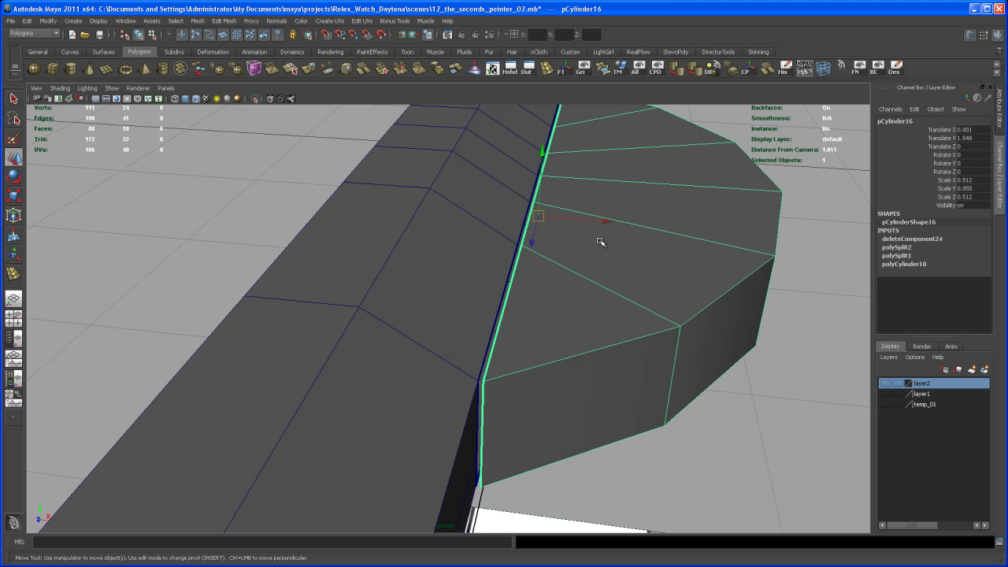
pyautogui.keyDown('alt'); pyautogui.moveTo(604, 236); pyautogui.dragTo(618, 236); pyautogui.keyUp('alt')
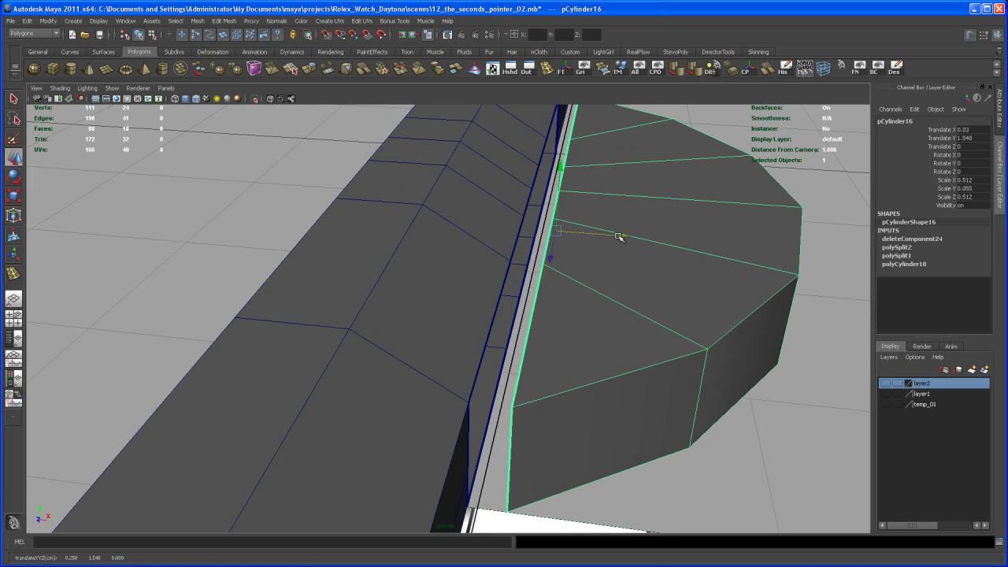
pyautogui.middleClick(468, 403)
pyautogui.keyDown('alt'); pyautogui.moveTo(475, 398); pyautogui.dragTo(501, 324); pyautogui.keyUp('alt')
pyautogui.press('q')
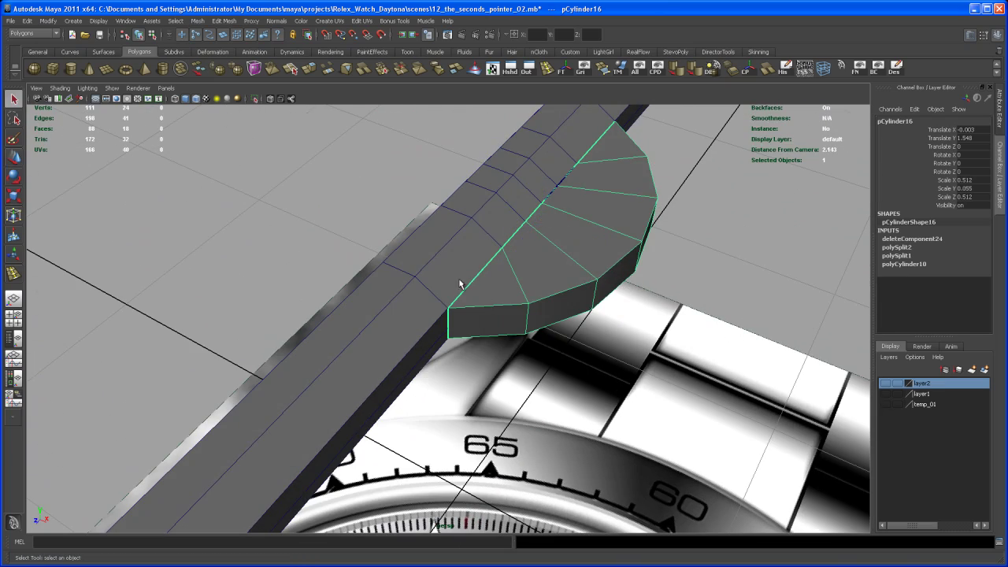
# Combine the bar and the hub segment into one polygon object
pyautogui.moveTo(461, 283); pyautogui.dragTo(446, 267, button='right')
pyautogui.click(445, 269)
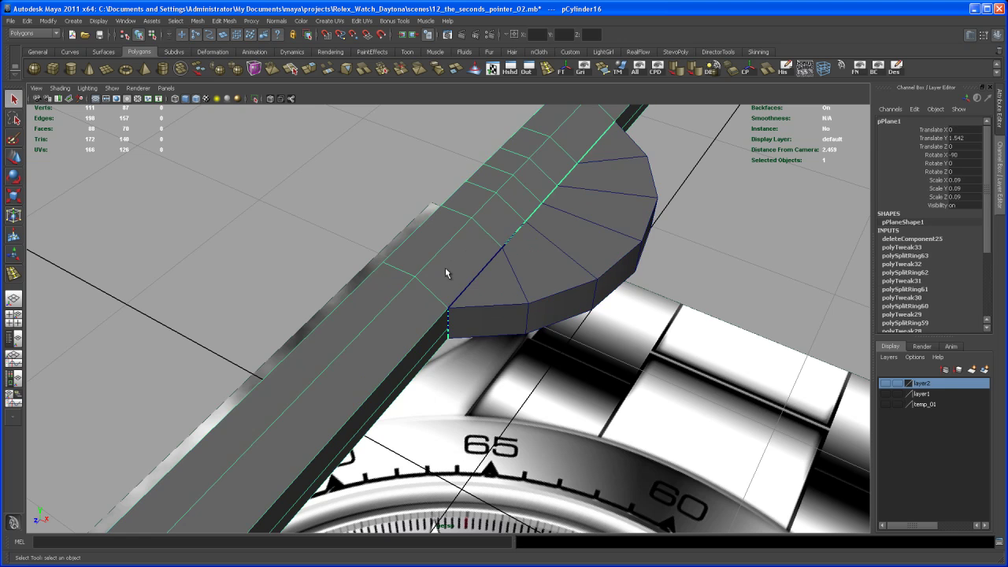
pyautogui.keyDown('shift'); pyautogui.click(511, 285); pyautogui.keyUp('shift')
pyautogui.keyDown('alt'); pyautogui.moveTo(515, 281); pyautogui.dragTo(417, 280); pyautogui.keyUp('alt')
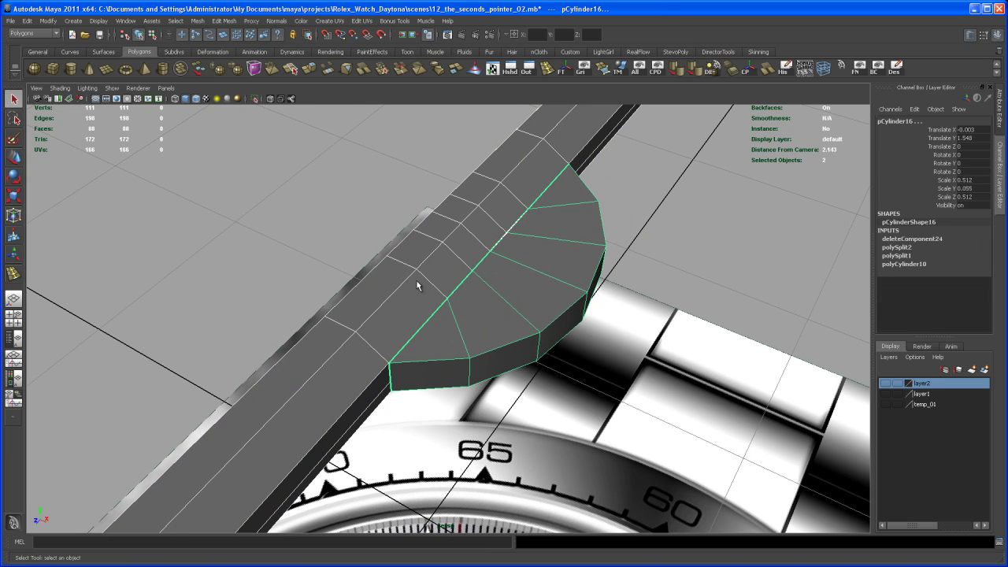
pyautogui.click(180, 68)
# Select the vertices around the bar and hub joint and merge the overlapping ones
pyautogui.press('w')
pyautogui.moveTo(463, 276); pyautogui.dragTo(422, 261, button='right')
pyautogui.moveTo(303, 162); pyautogui.dragTo(627, 416)
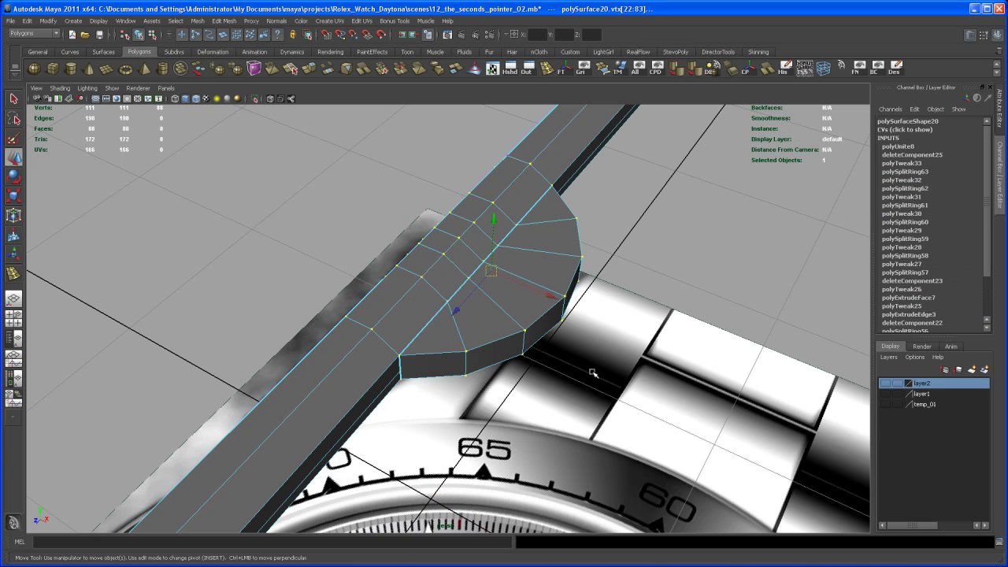
pyautogui.keyDown('alt'); pyautogui.moveTo(583, 346); pyautogui.dragTo(568, 283); pyautogui.keyUp('alt')
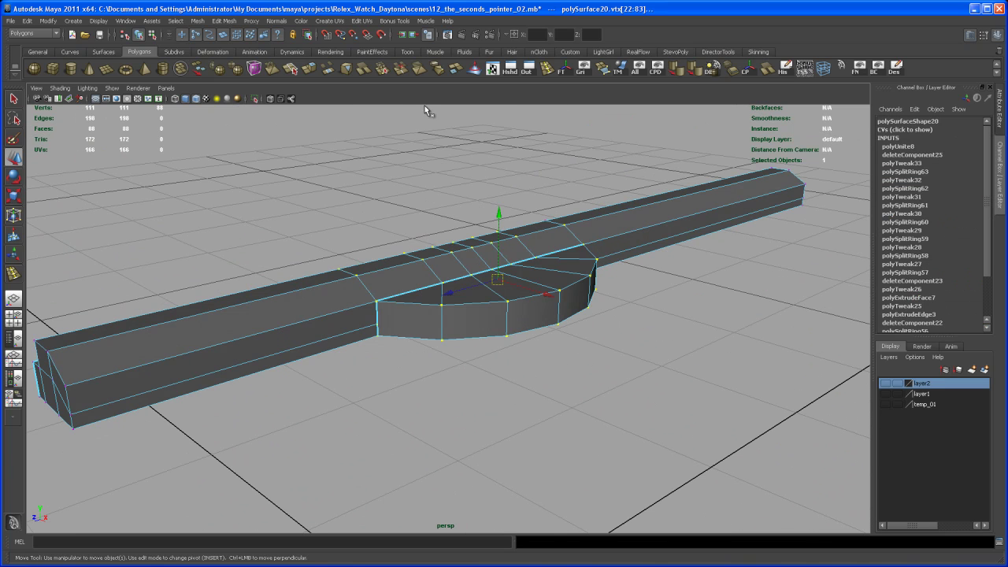
pyautogui.click(383, 70)
pyautogui.keyDown('alt'); pyautogui.moveTo(471, 318); pyautogui.dragTo(481, 328); pyautogui.keyUp('alt')
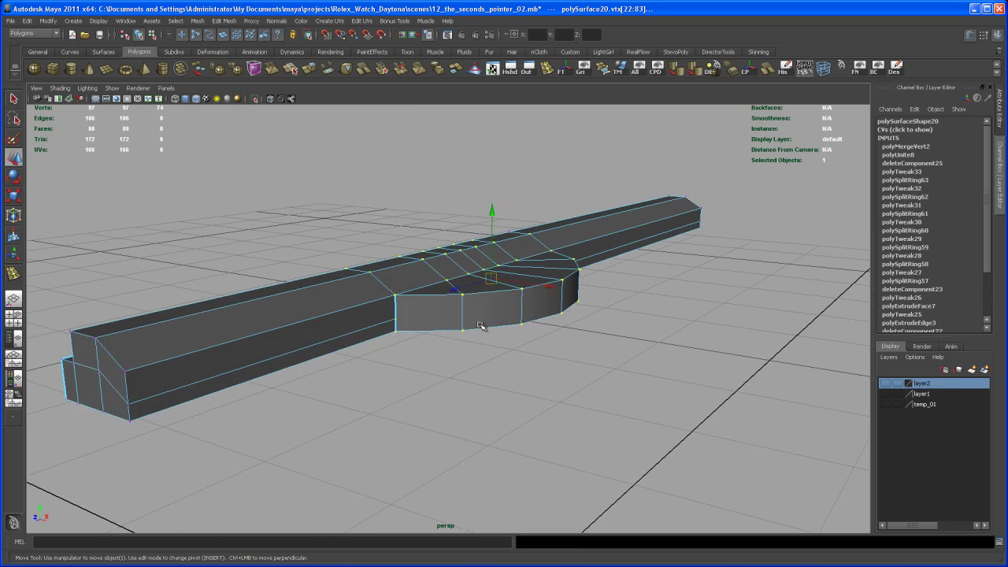
pyautogui.keyDown('alt'); pyautogui.moveTo(481, 327); pyautogui.dragTo(524, 342, button='right'); pyautogui.keyUp('alt')
pyautogui.keyDown('alt'); pyautogui.moveTo(525, 341); pyautogui.dragTo(497, 371, button='middle'); pyautogui.keyUp('alt')
pyautogui.keyDown('alt'); pyautogui.moveTo(497, 371); pyautogui.dragTo(473, 340); pyautogui.keyUp('alt')
pyautogui.keyDown('alt'); pyautogui.moveTo(472, 339); pyautogui.dragTo(442, 344, button='middle'); pyautogui.keyUp('alt')
pyautogui.keyDown('alt'); pyautogui.moveTo(442, 344); pyautogui.dragTo(476, 367); pyautogui.keyUp('alt')
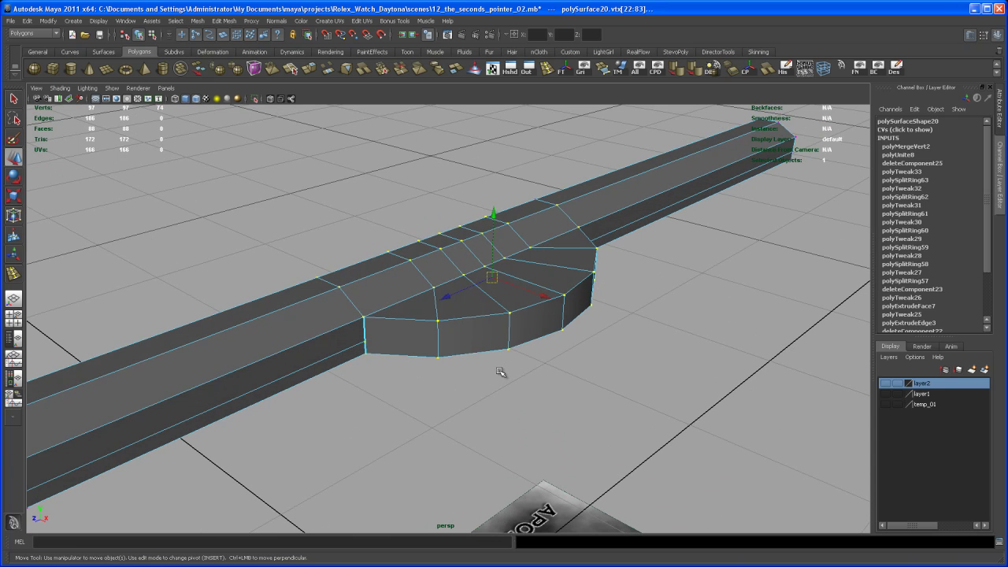